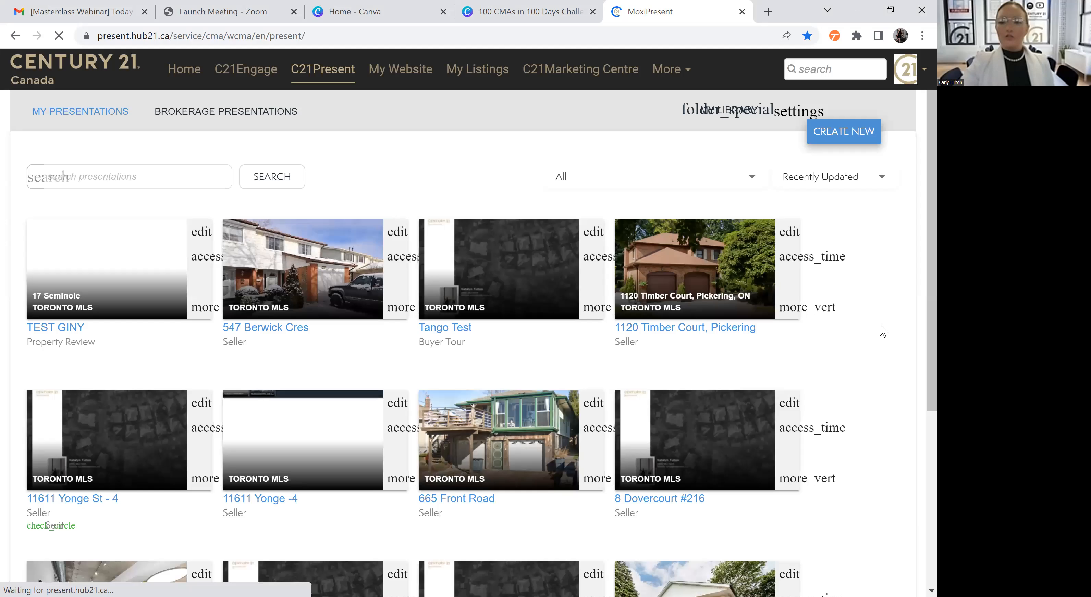
Start a new Property Review presentation using the Default property review brokerage template
click(848, 136)
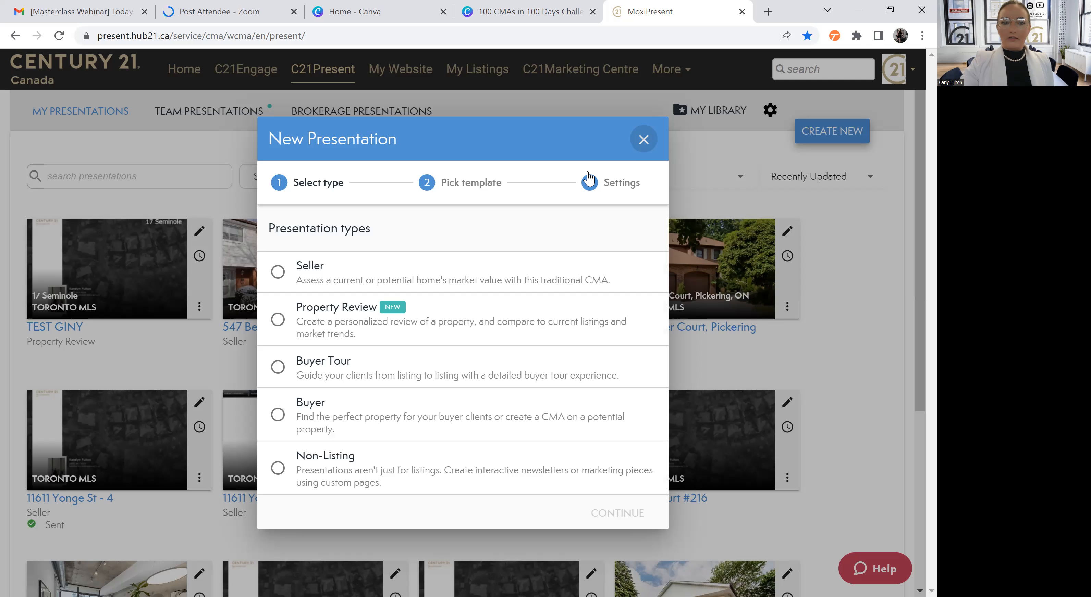
click(636, 143)
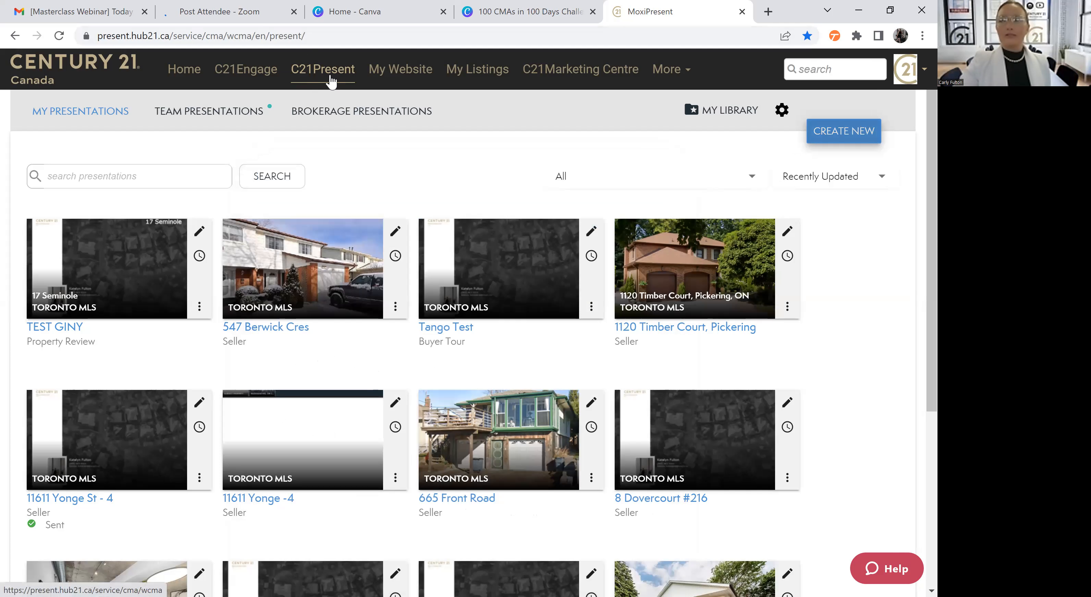
click(848, 133)
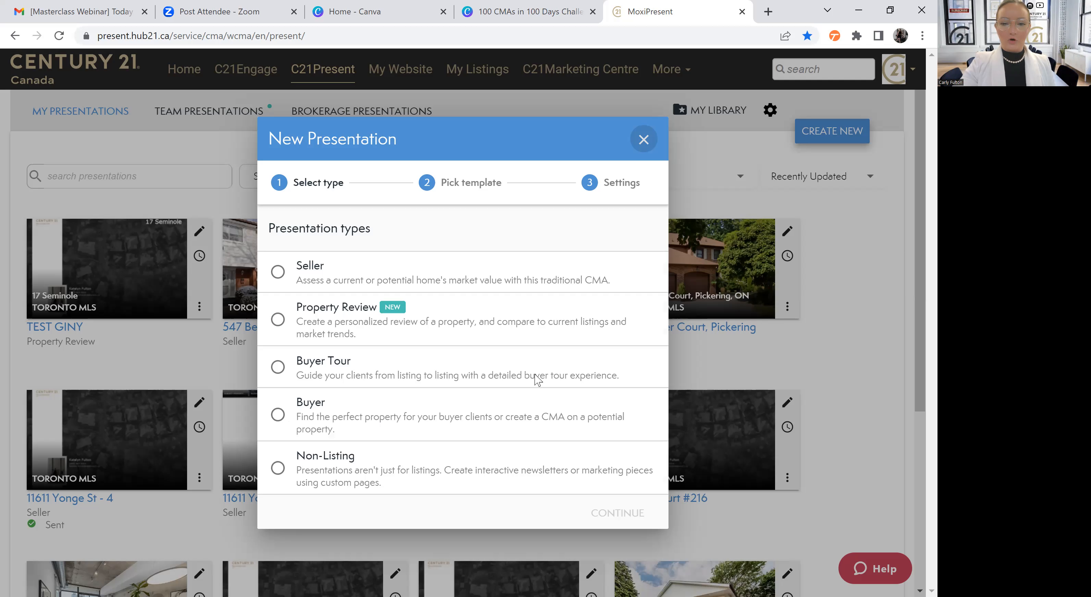
click(511, 326)
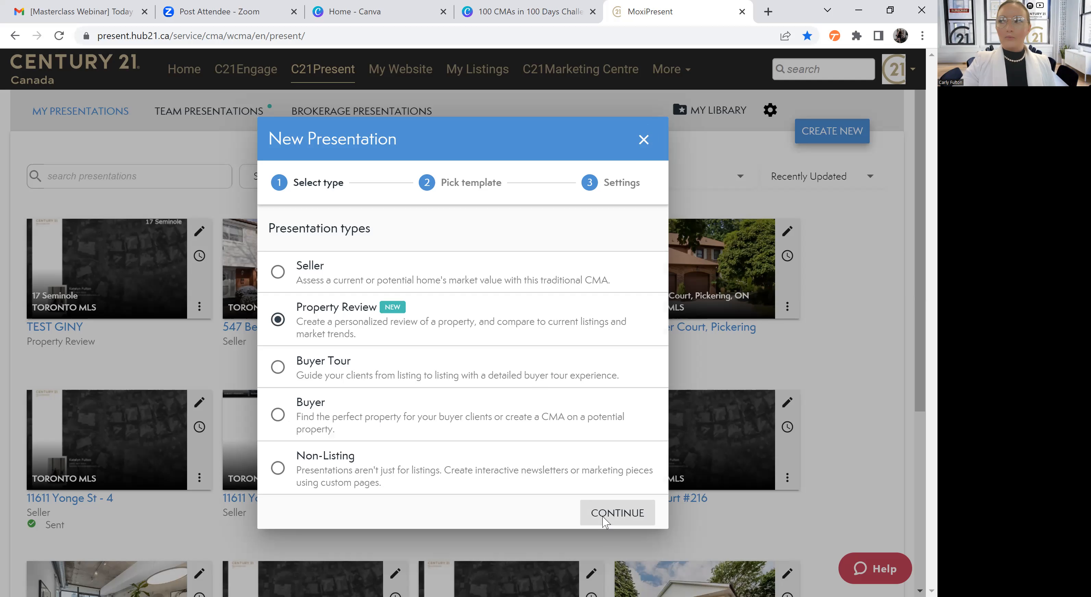
right_click(603, 524)
click(603, 523)
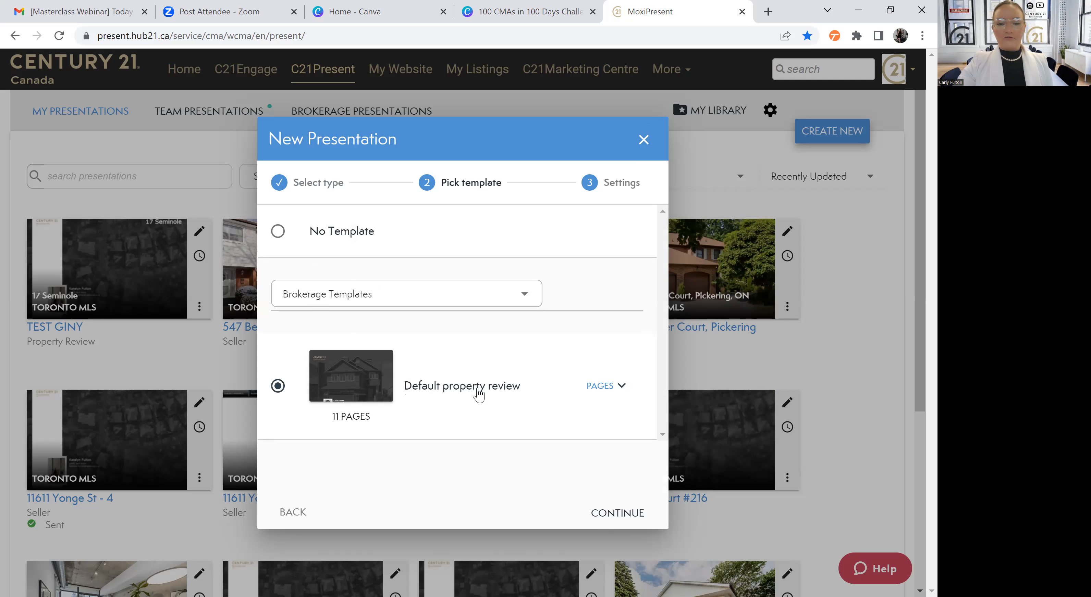
click(621, 515)
Enter the client's full name as the Prepared for recipient and create the presentation with TORONTO MLS as listing source
click(425, 241)
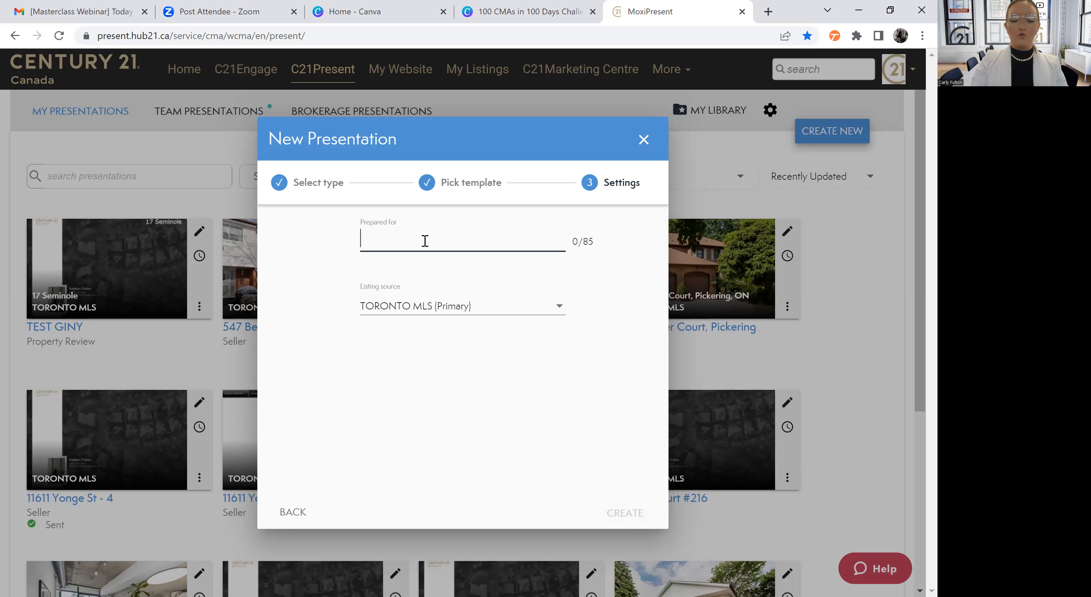
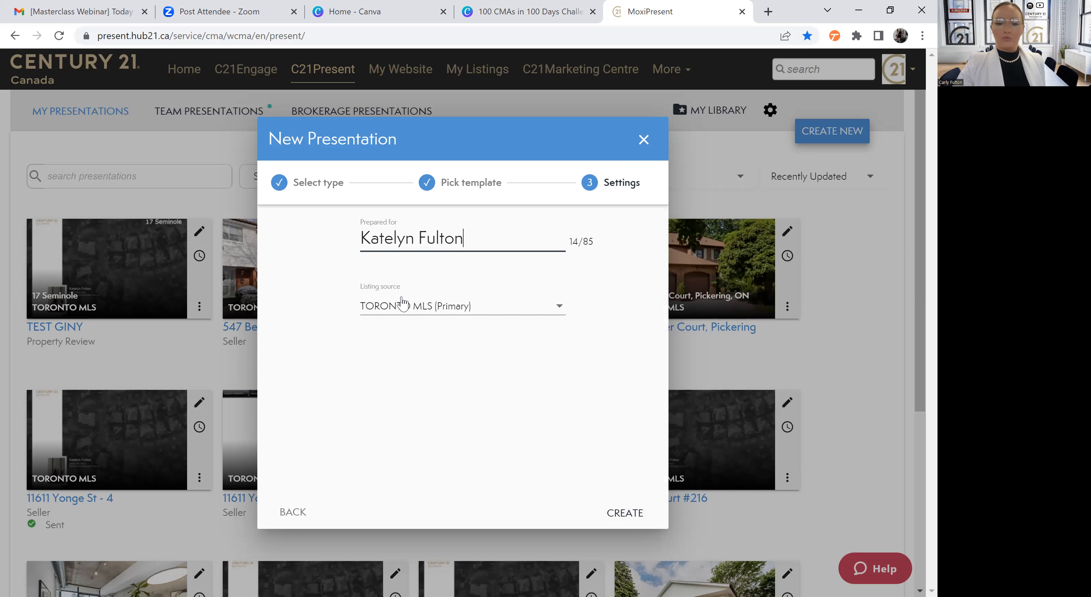
click(635, 516)
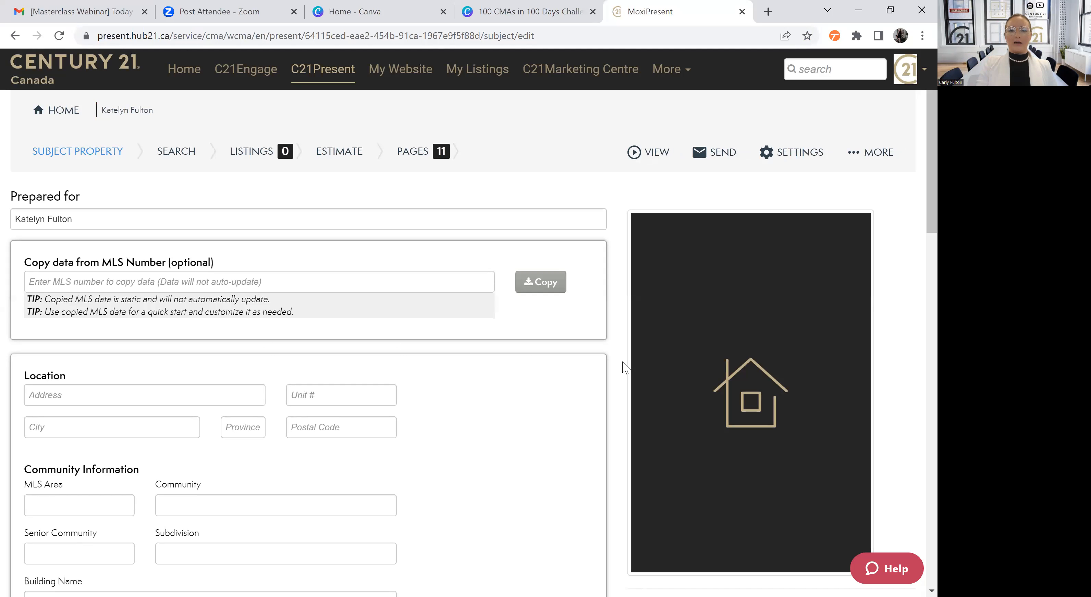
Copy the subject property's data from MLS number e5916849
click(240, 274)
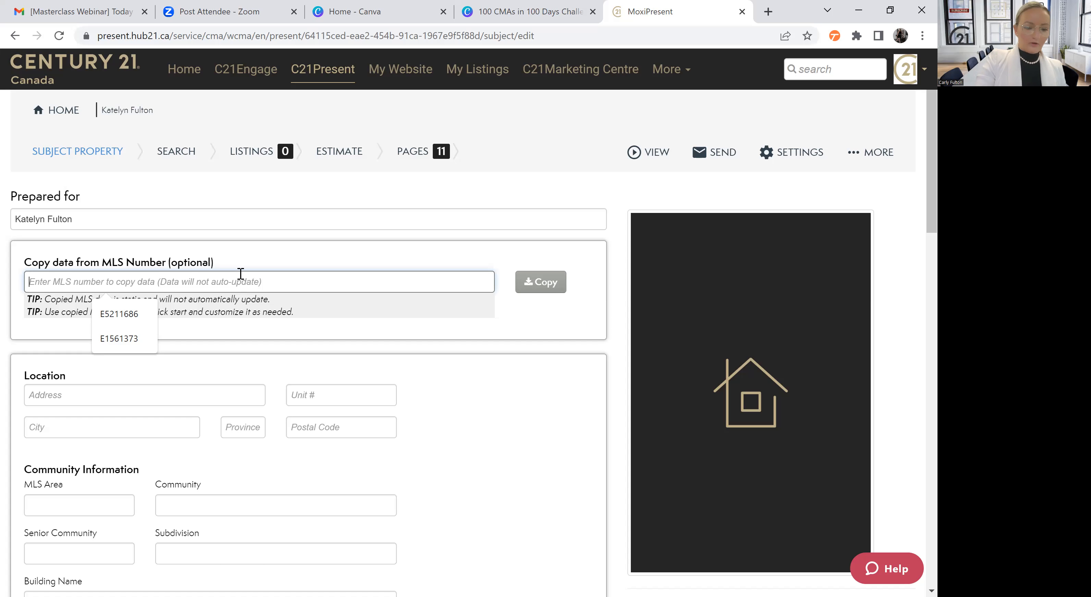
text(e59)
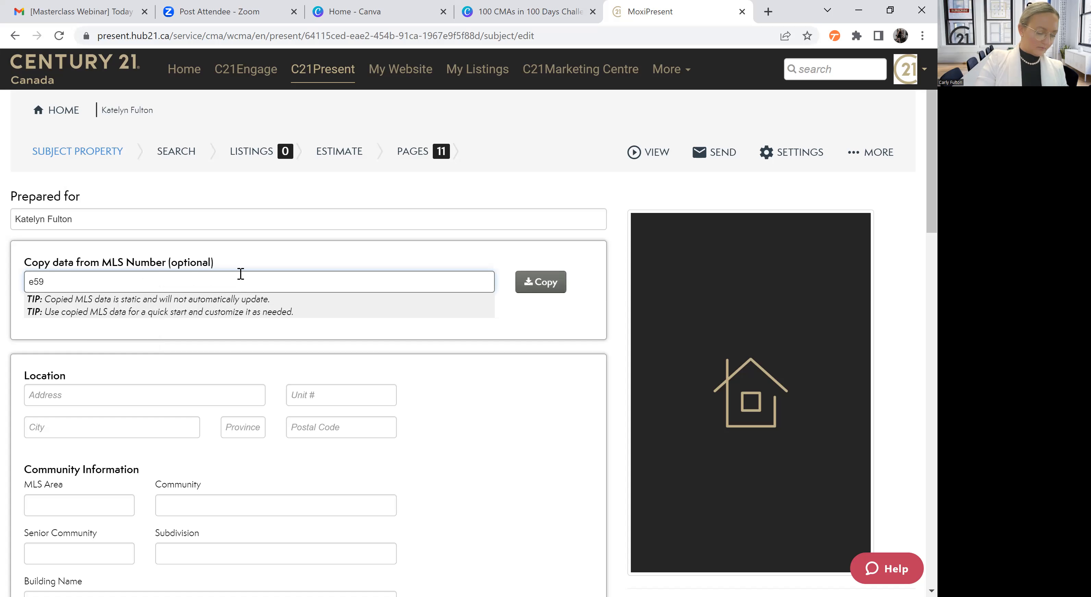
text(16849)
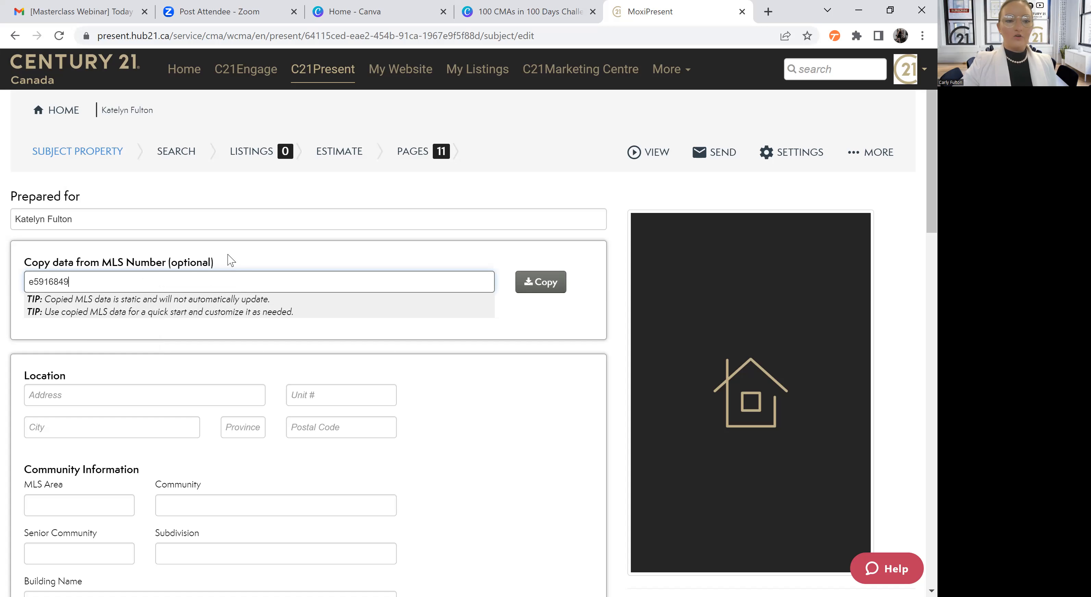
click(532, 291)
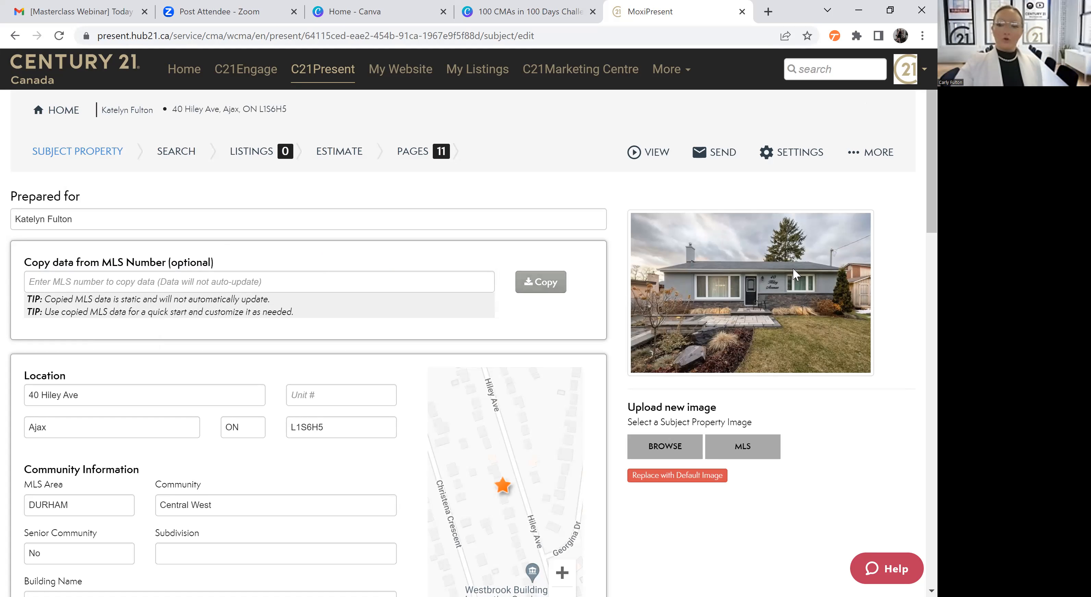
Check the copied subject property details and open the search for comparable listings around it
scroll(917, 261, down, 2)
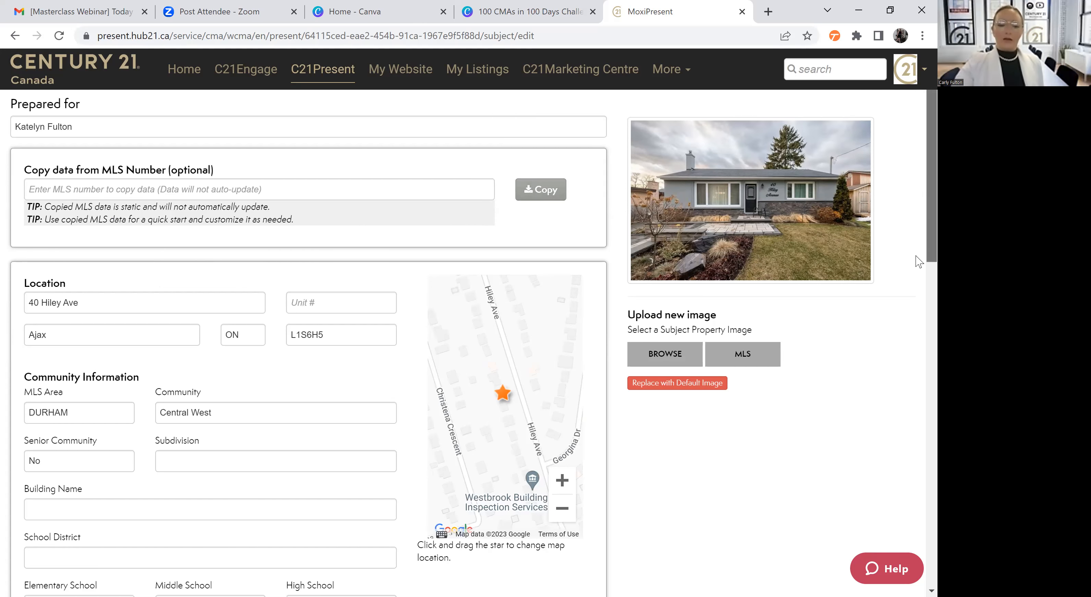
scroll(916, 261, down, 3)
scroll(753, 302, up, 5)
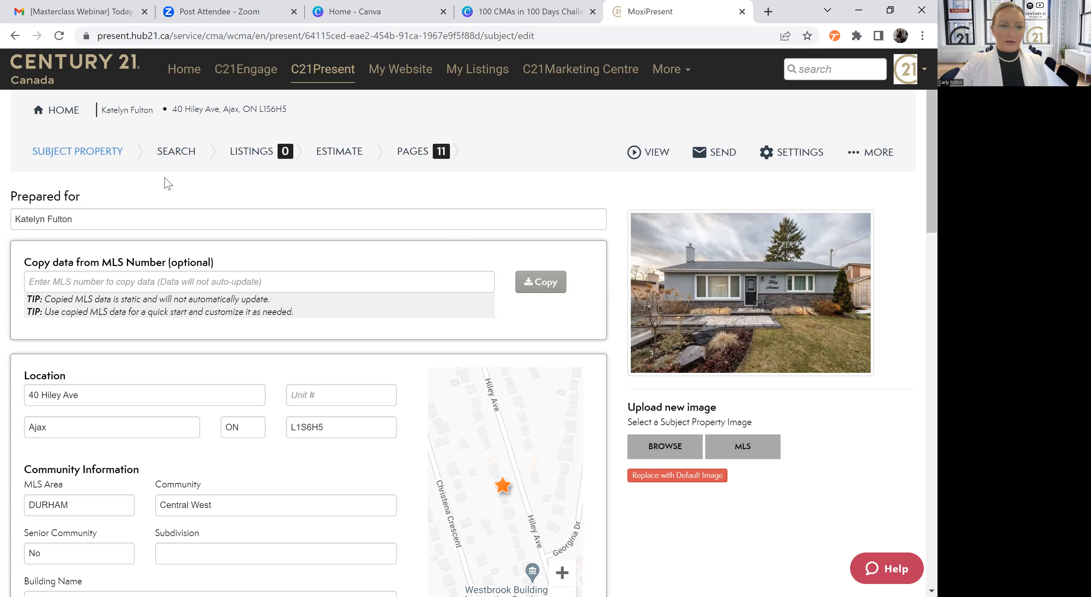
click(183, 160)
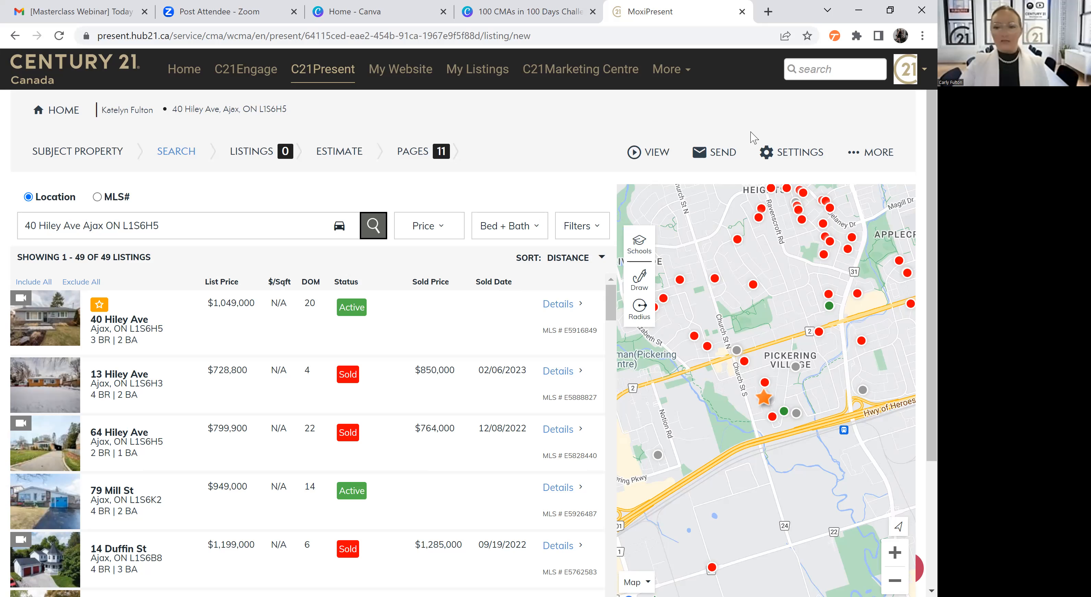
mouse_move(802, 225)
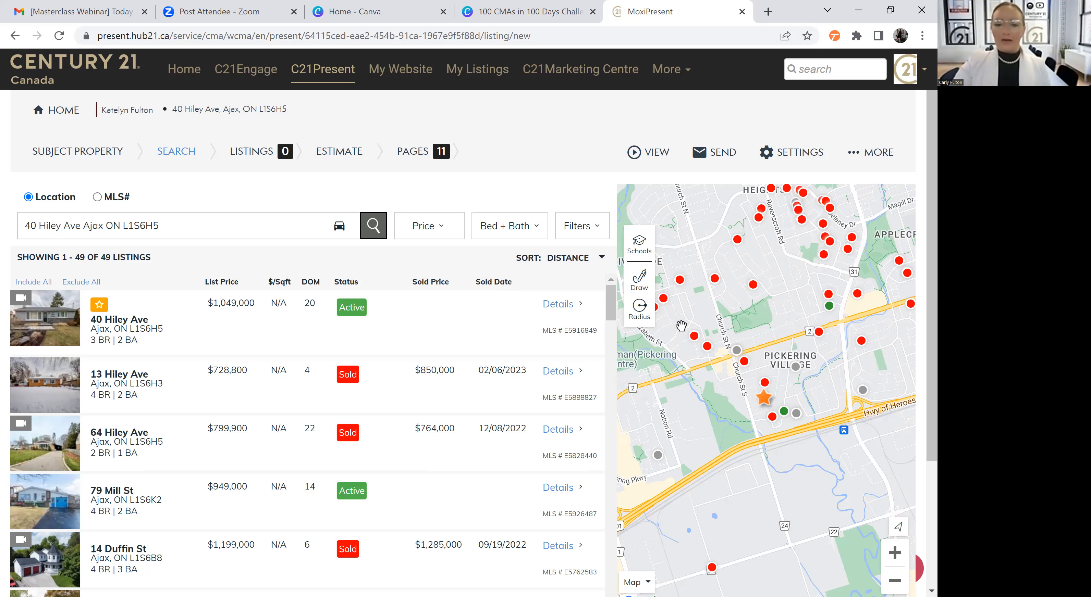
scroll(639, 303, down, 1)
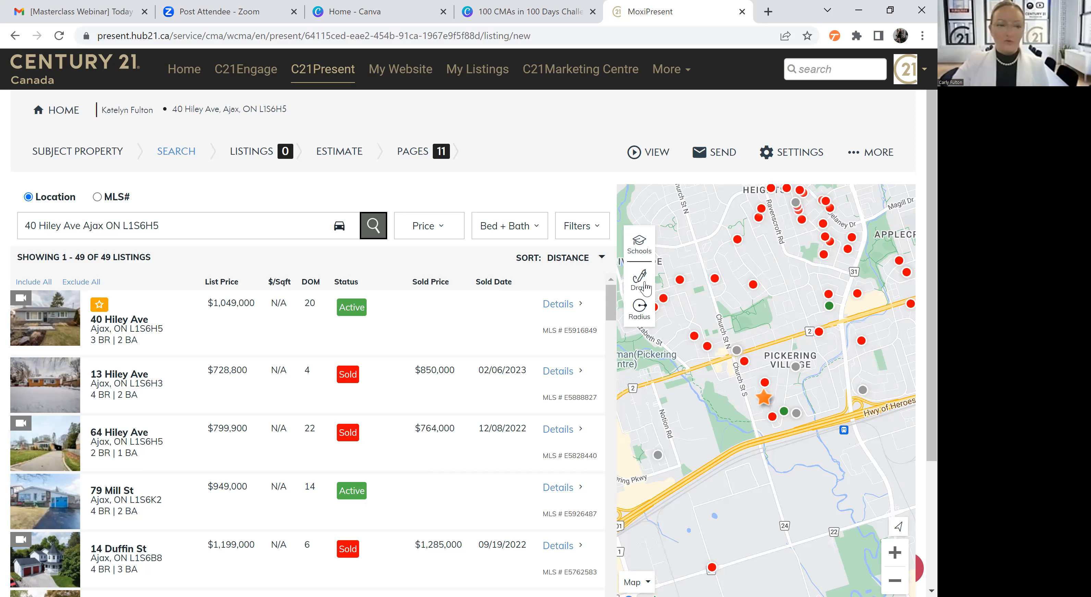
Try to outline a search area near the subject property on the map with Quick Draw
click(645, 288)
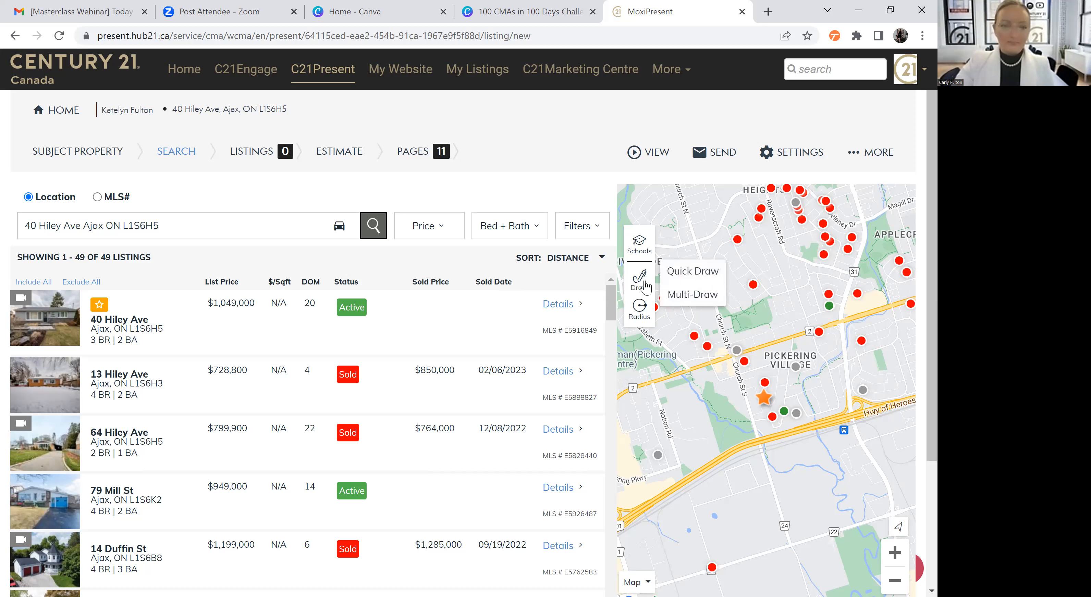
click(697, 279)
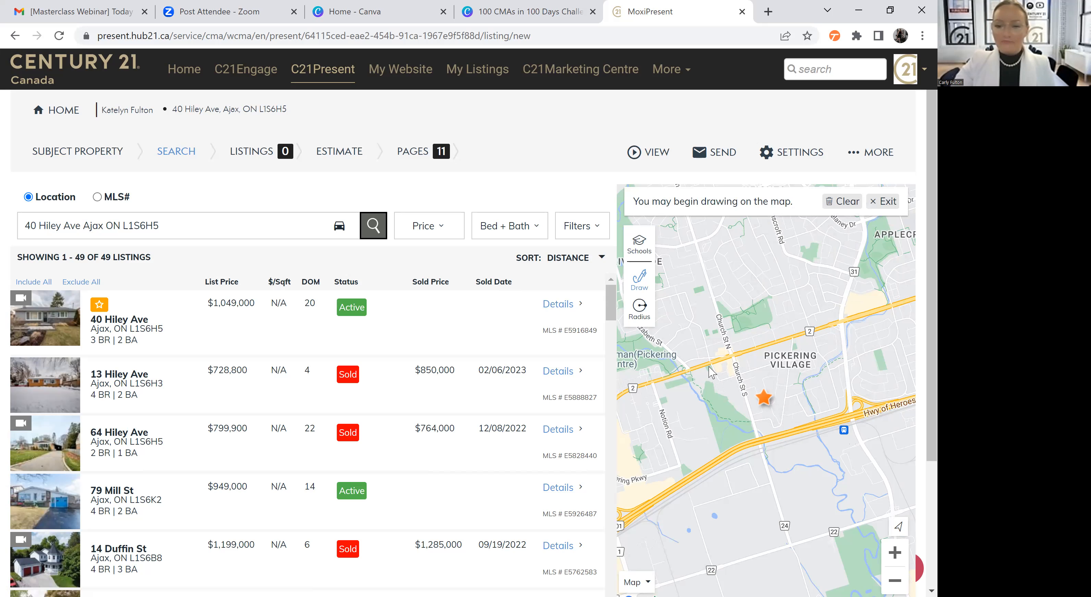
drag(704, 368, 710, 379)
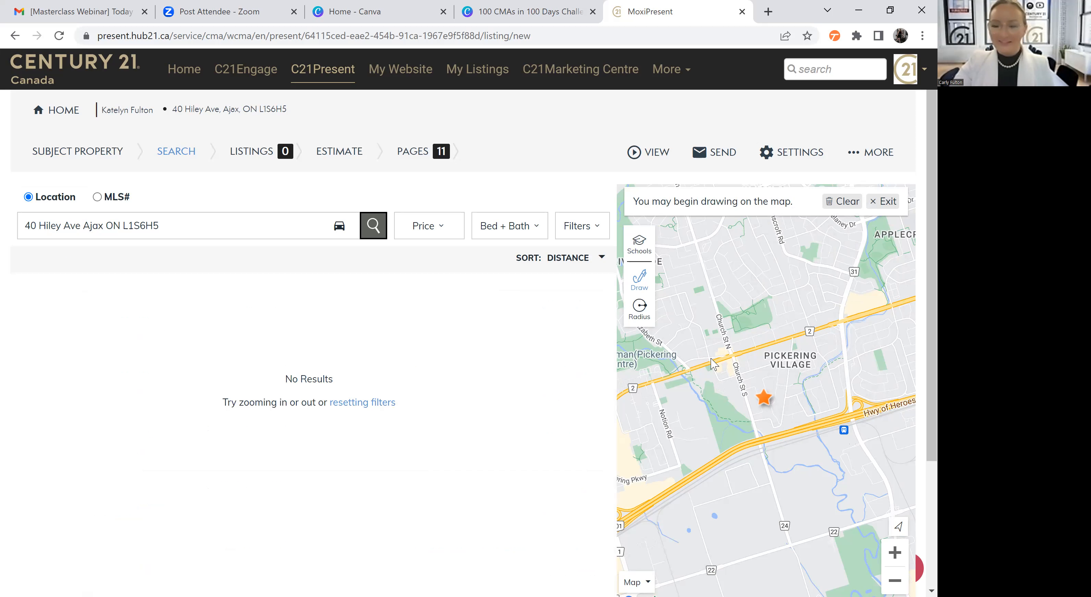
Limit the listing search to a circle of about 0.83m radius drawn on the map around the subject property
click(639, 318)
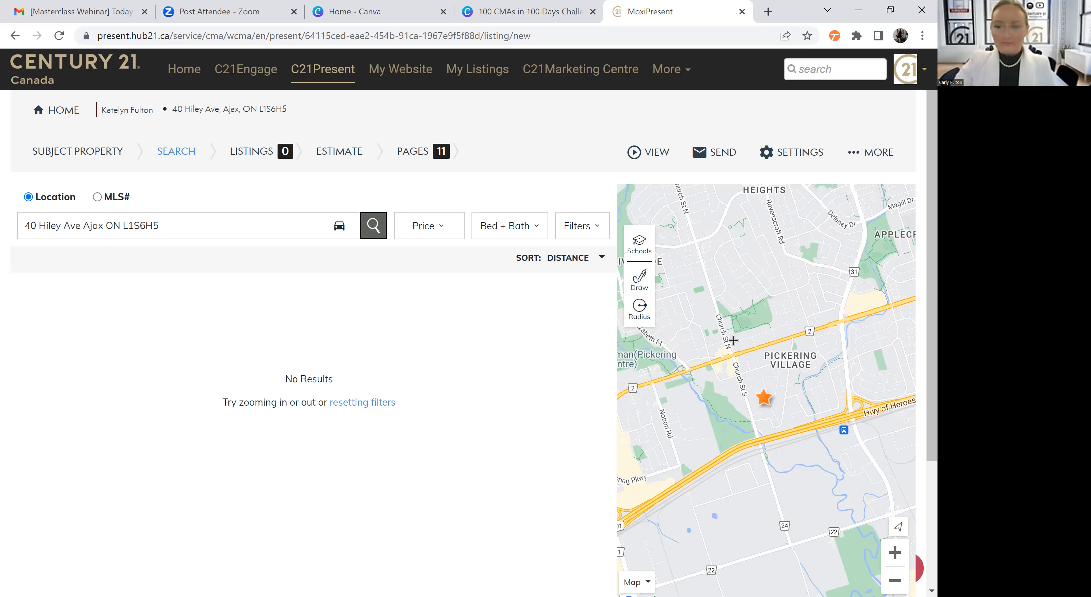
mouse_move(776, 314)
mouse_down()
mouse_move(798, 389)
mouse_move(840, 432)
mouse_move(854, 430)
mouse_move(869, 459)
mouse_move(831, 437)
mouse_up()
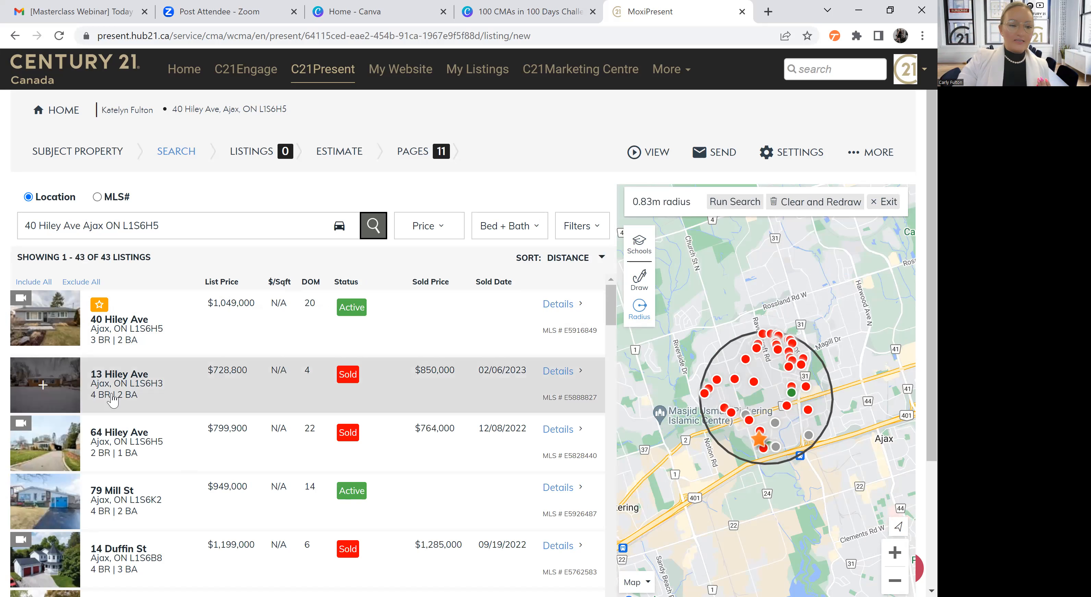
Include the four nearest listings and the canceled $1,279,900 listing as comparables in the presentation
click(43, 327)
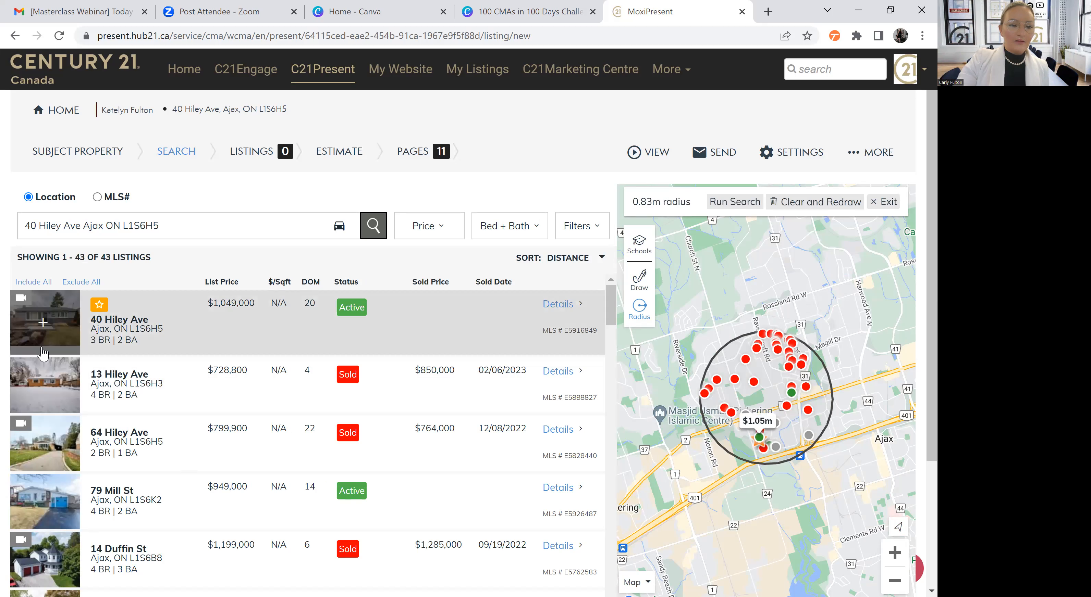
click(43, 386)
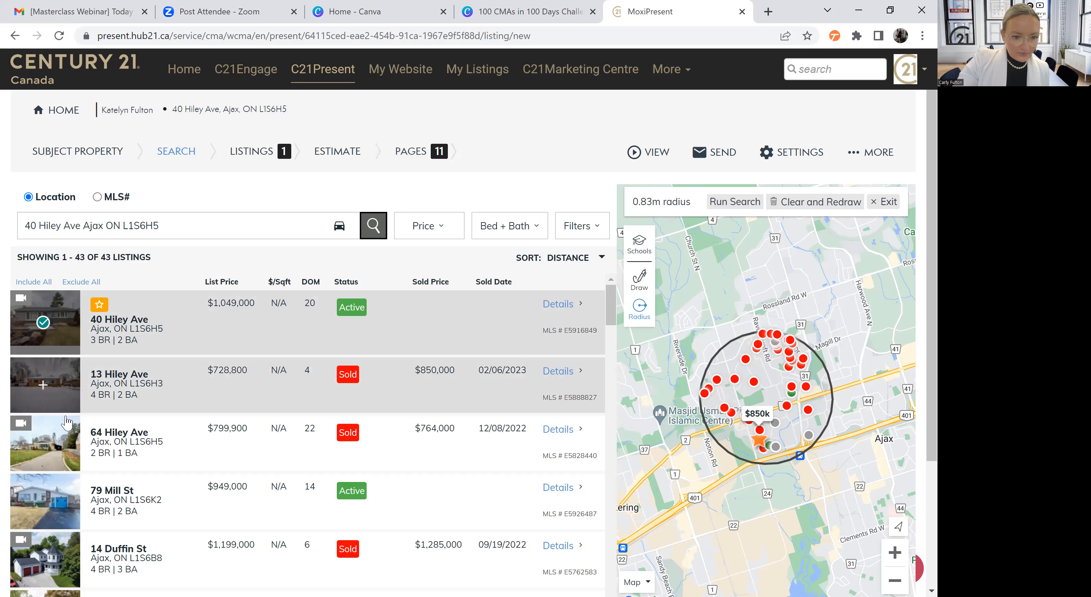
click(45, 445)
click(42, 502)
scroll(107, 508, down, 3)
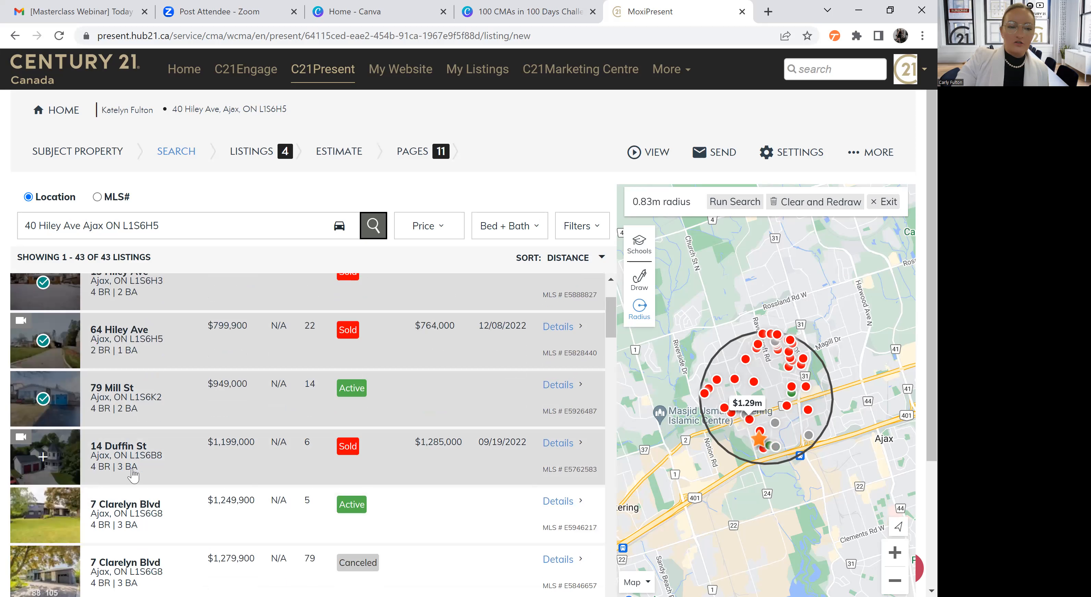
scroll(47, 394, down, 5)
click(43, 389)
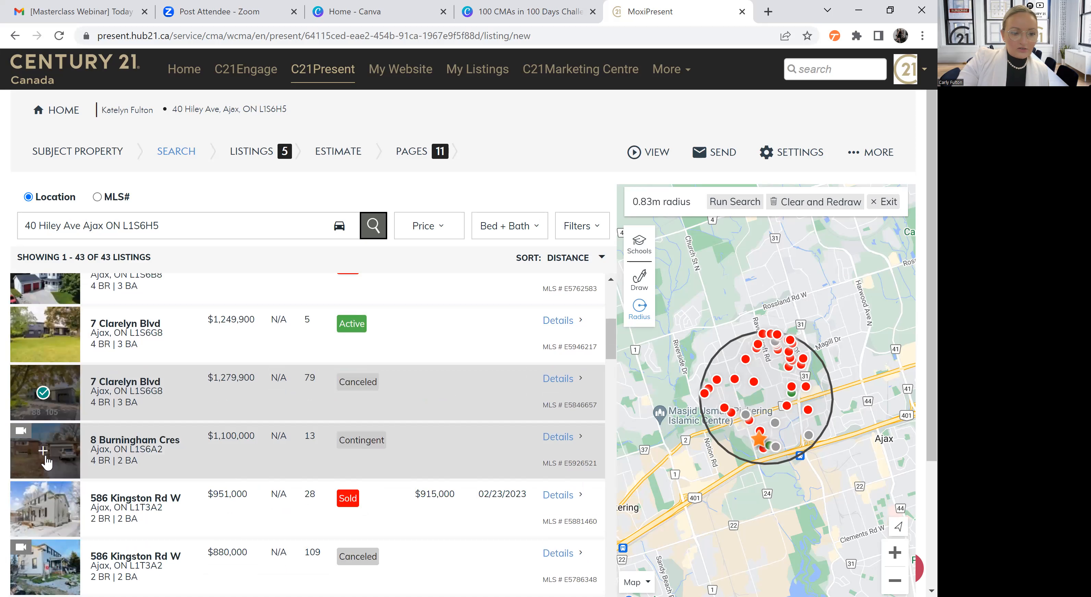
Browse the remaining search results, then review the details of the included comparables in the presentation's listings
scroll(45, 466, down, 3)
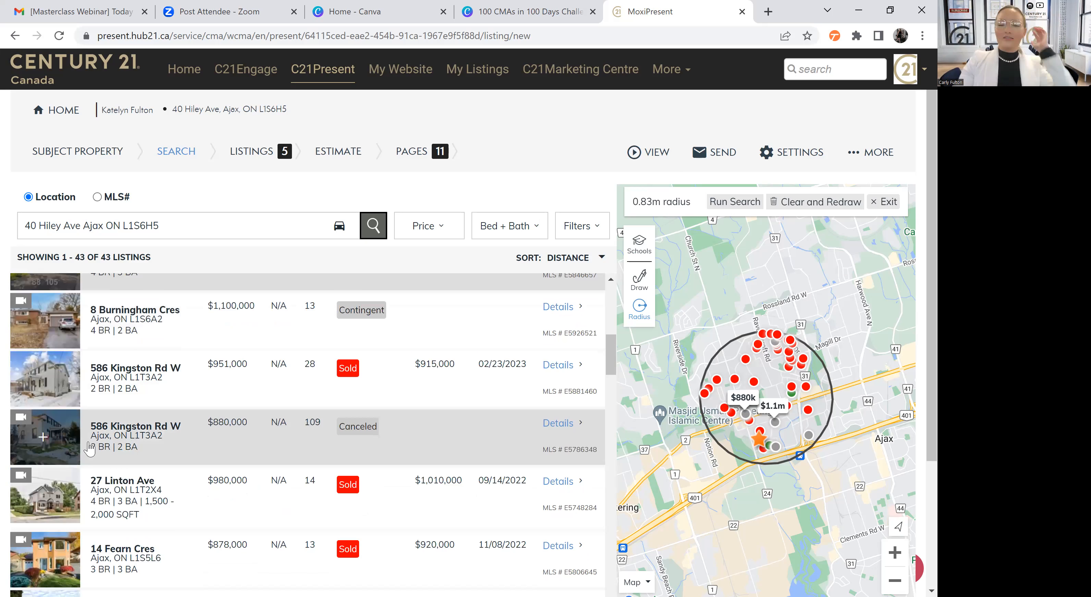
scroll(123, 476, down, 1)
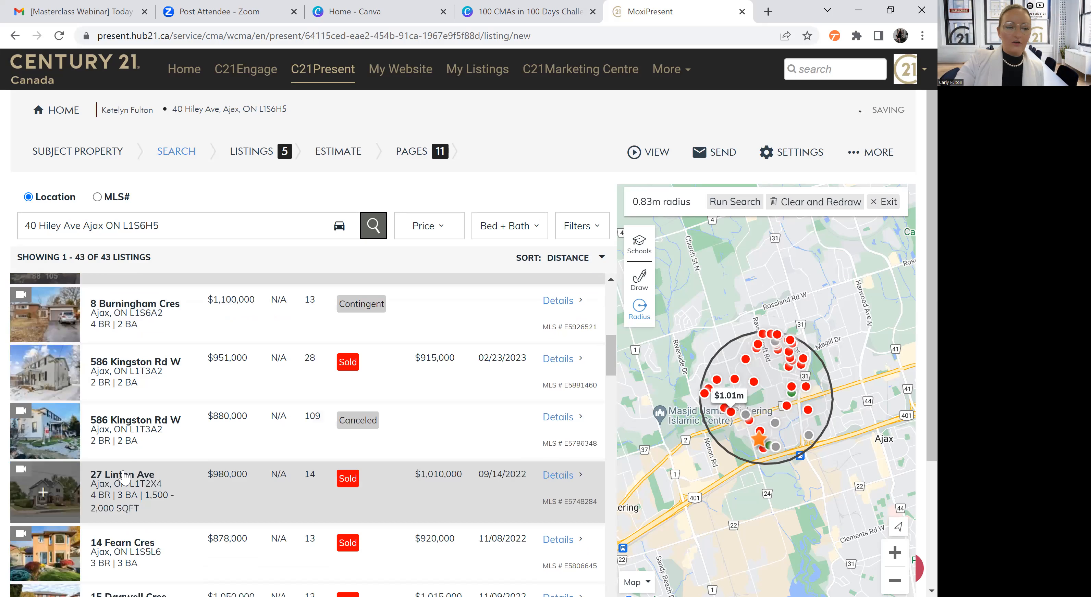
scroll(123, 477, down, 4)
scroll(267, 377, down, 1)
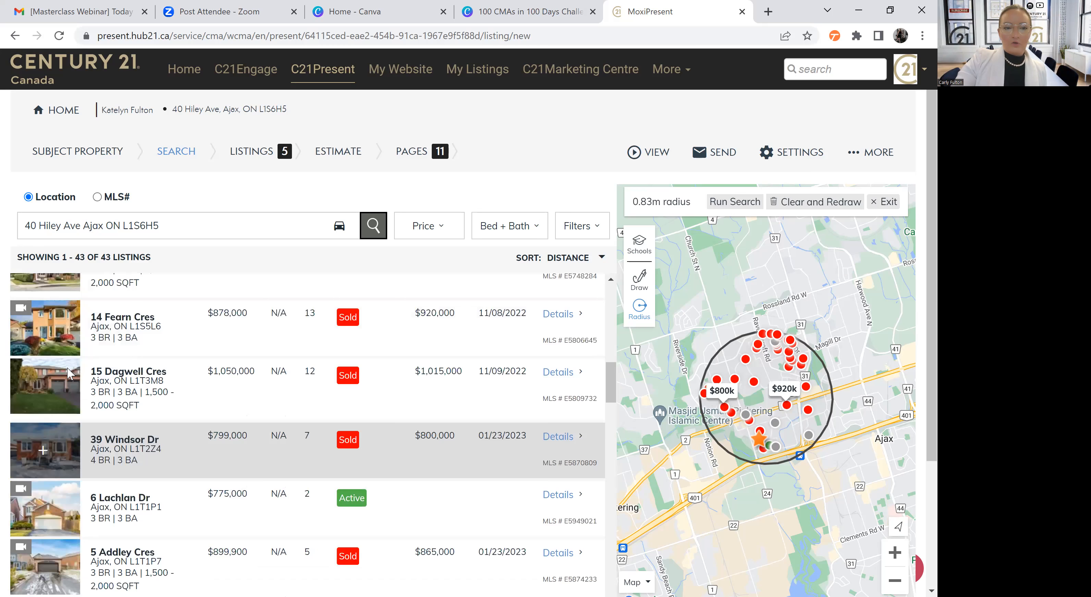
scroll(224, 399, down, 1)
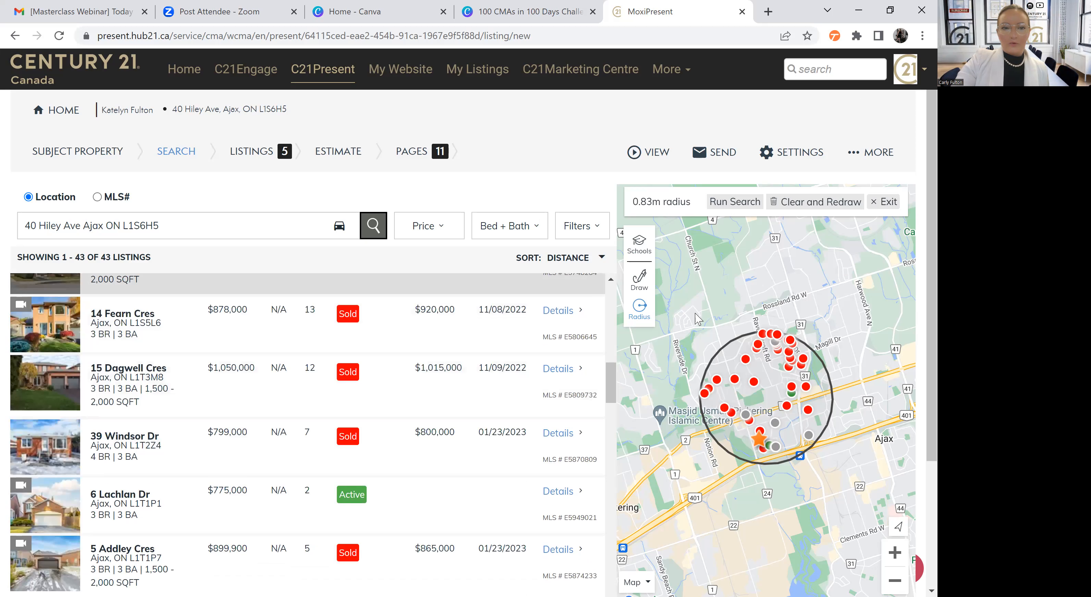
click(257, 157)
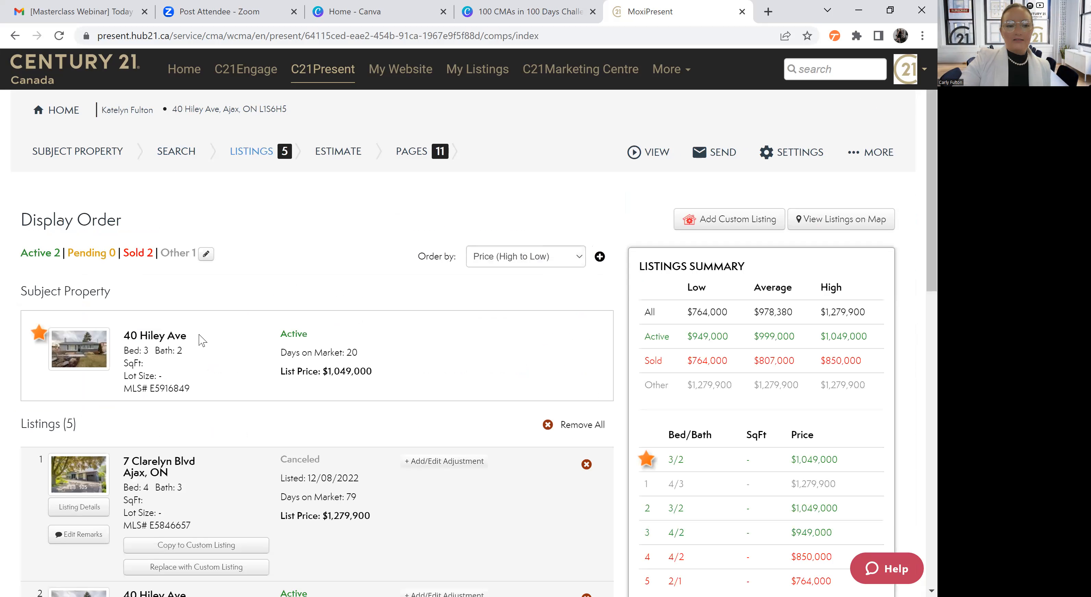
scroll(202, 340, down, 4)
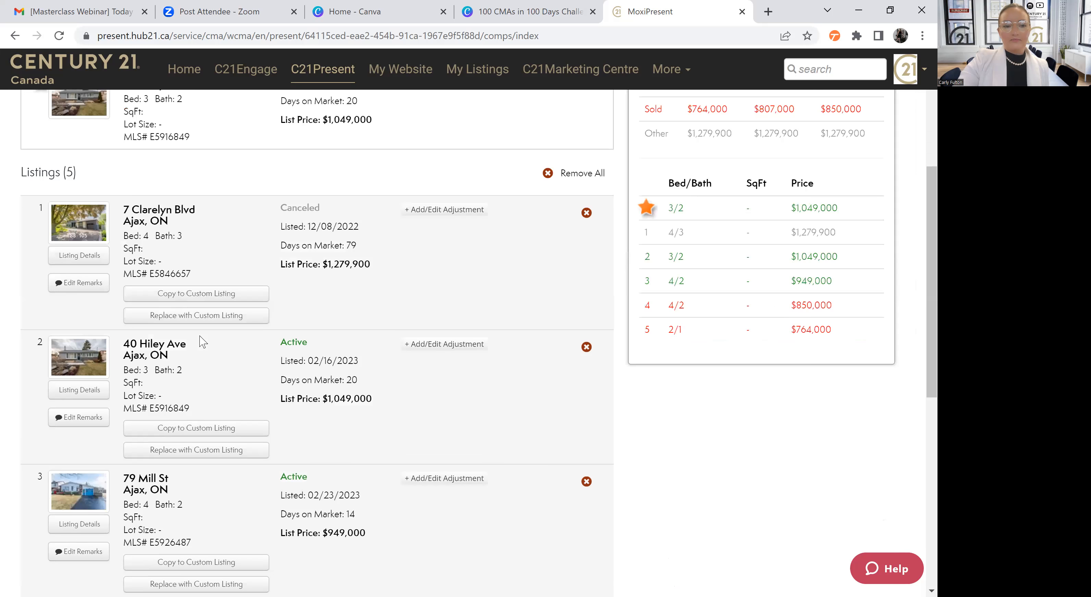
scroll(203, 342, down, 1)
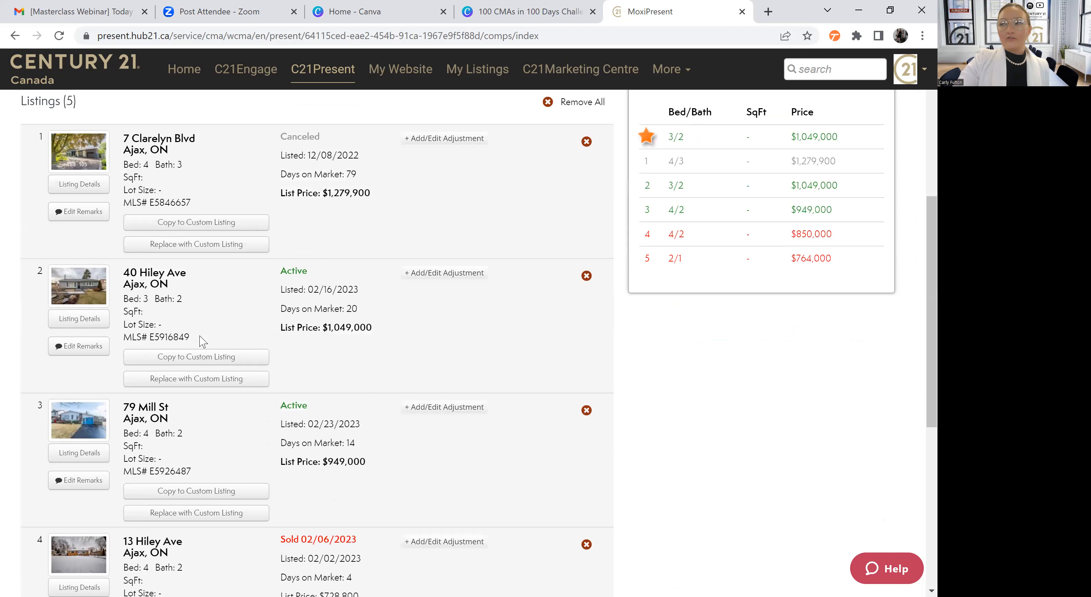
scroll(433, 263, down, 4)
scroll(441, 247, up, 4)
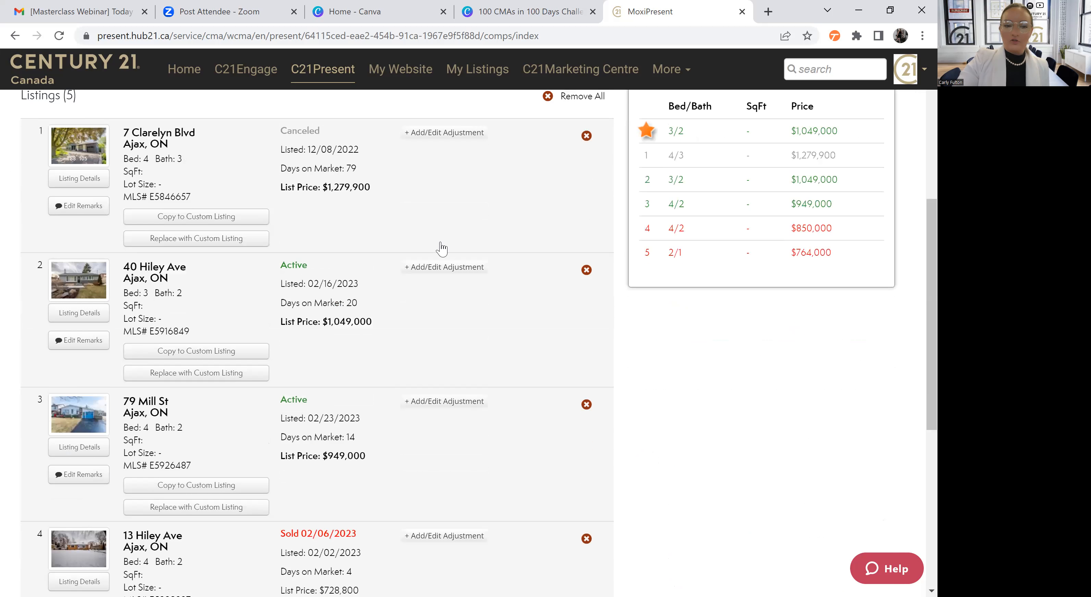
Look over the status, dates and prices of all five comparables in the listings' display order
scroll(441, 246, up, 2)
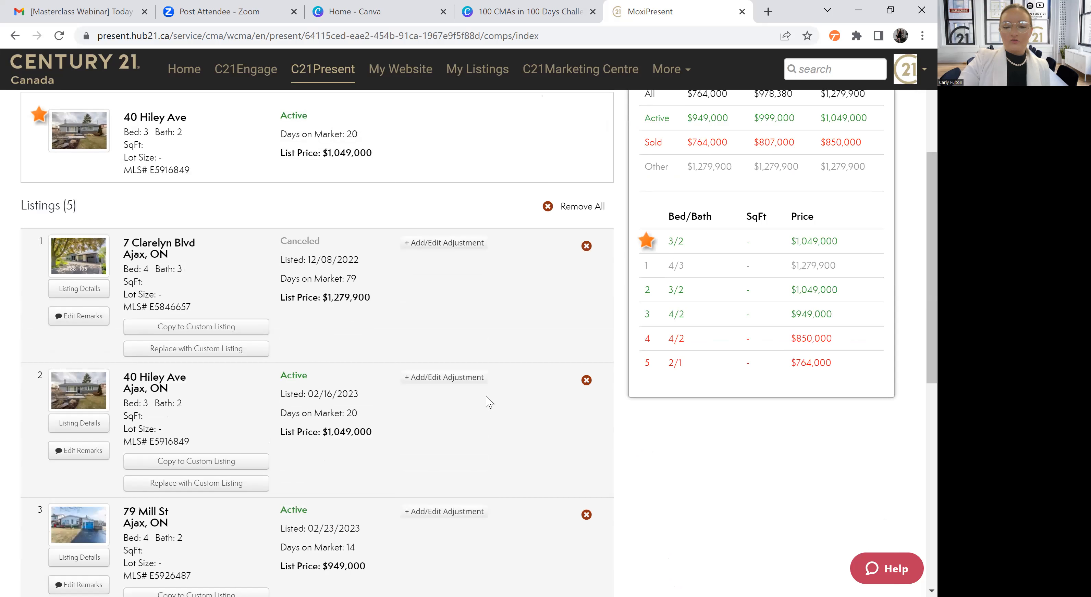
scroll(490, 402, down, 5)
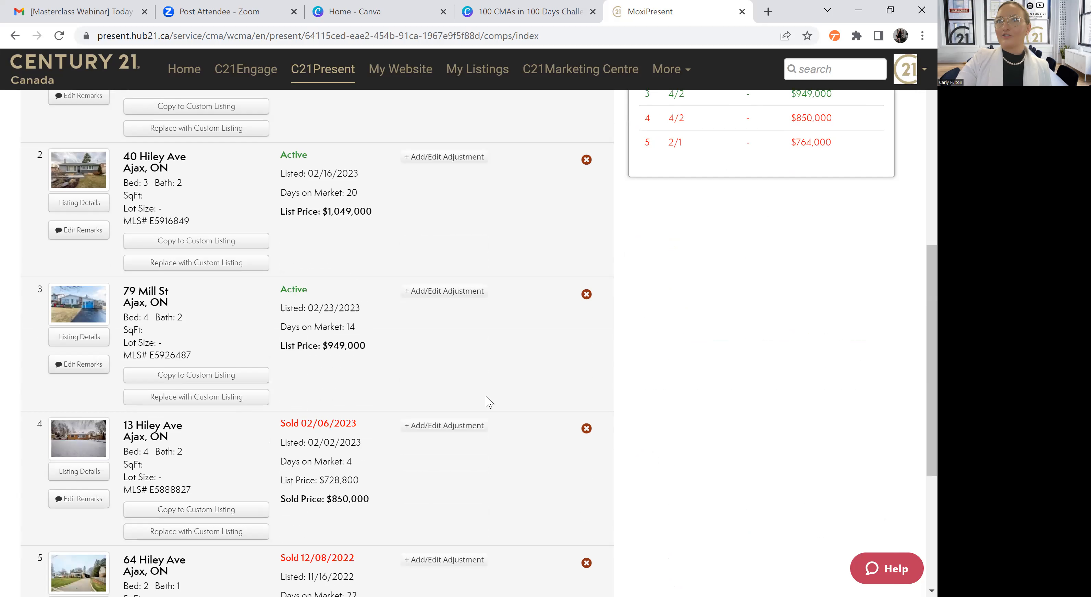
scroll(489, 402, down, 3)
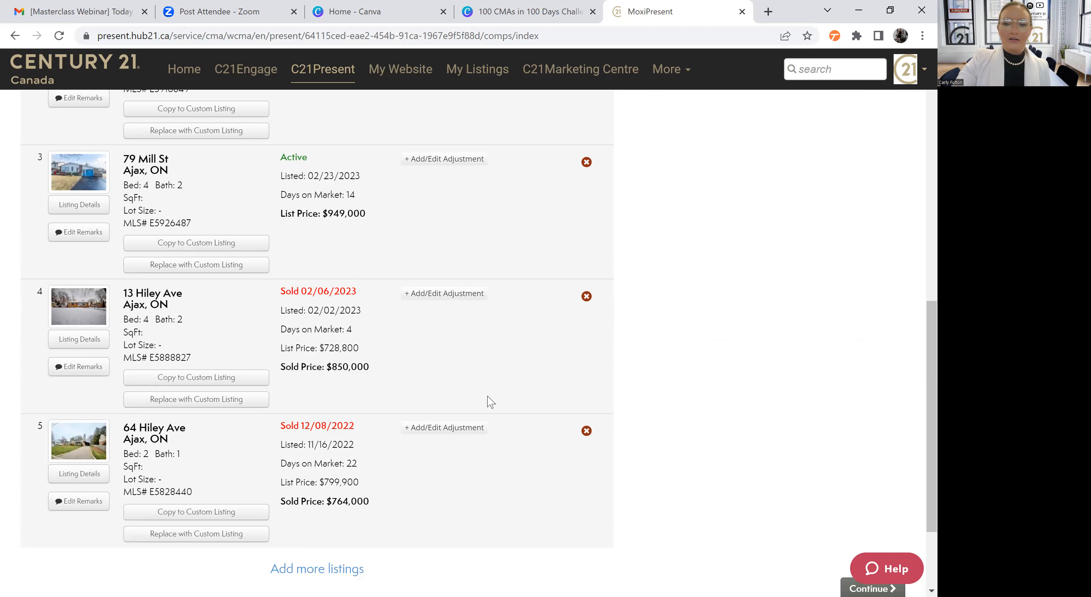
scroll(489, 402, down, 3)
scroll(333, 159, up, 15)
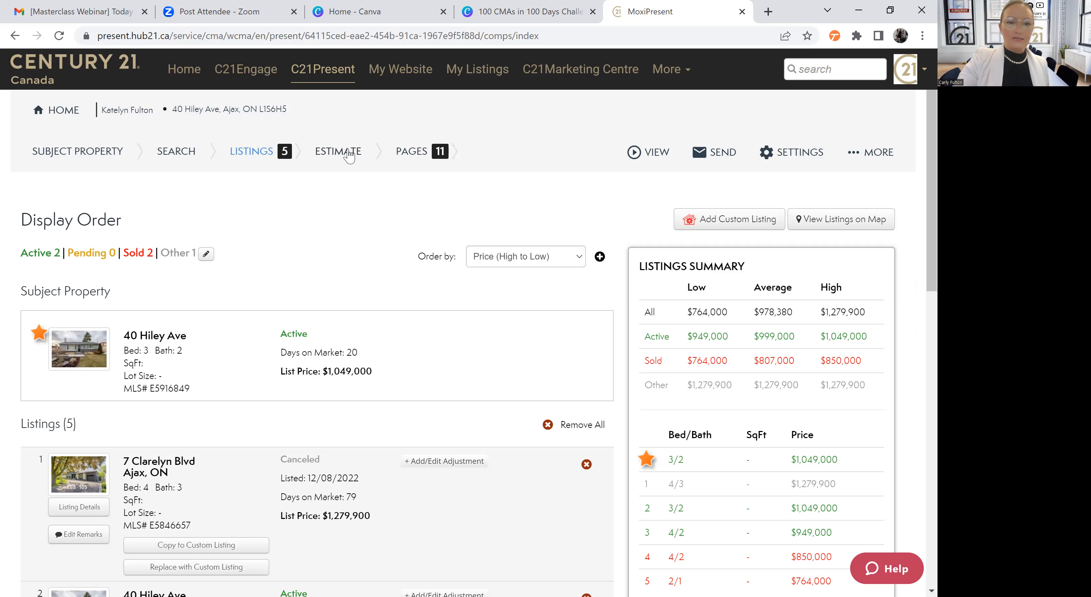
Open the presentation's estimate section and examine the pricing stats and the sold prices in the listings summary
click(351, 156)
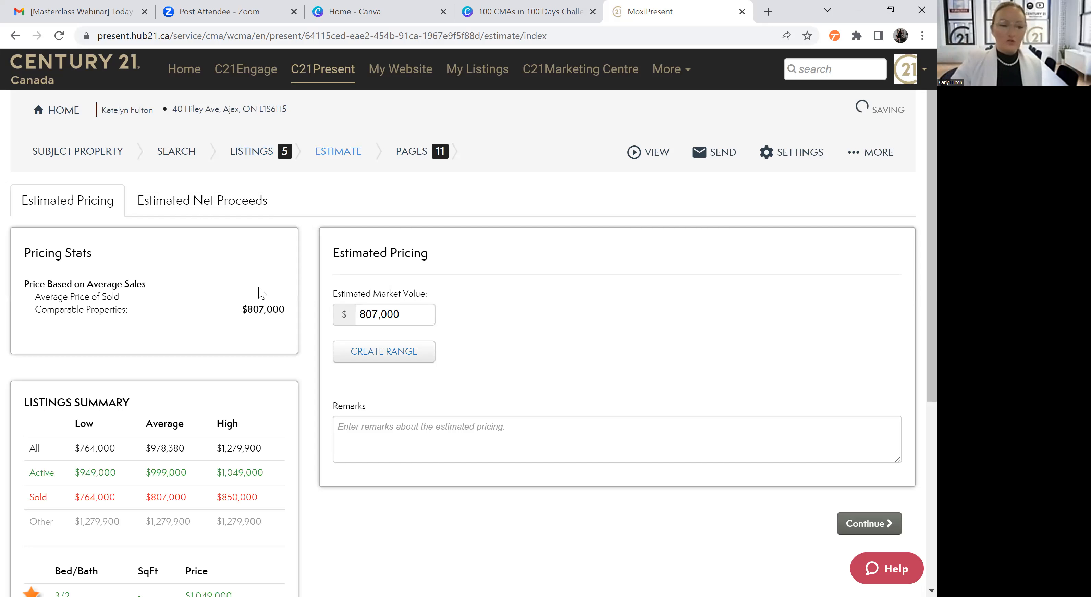
scroll(261, 292, down, 3)
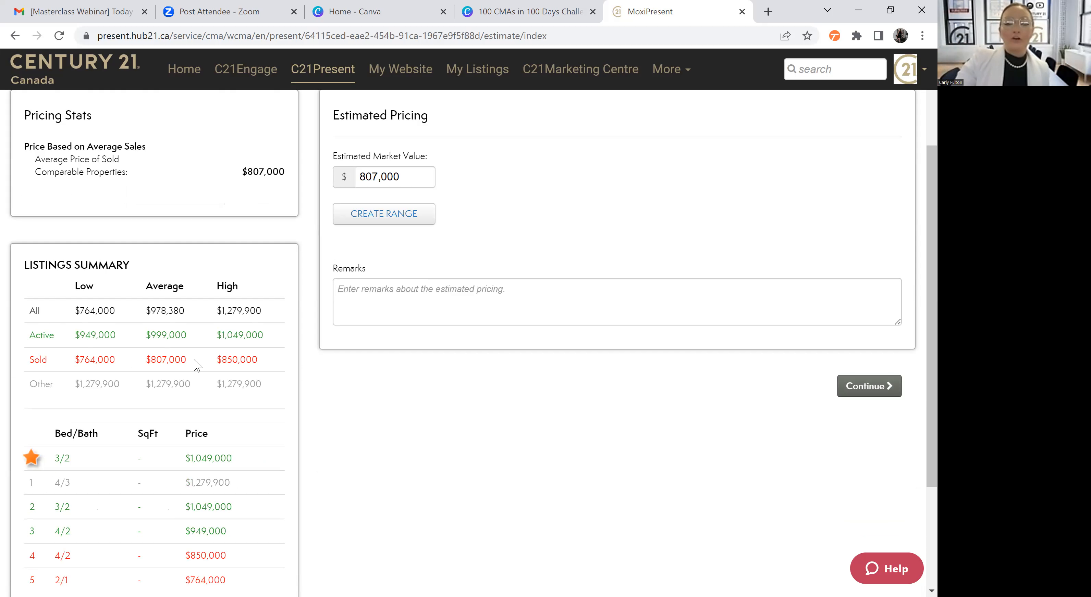
double_click(274, 366)
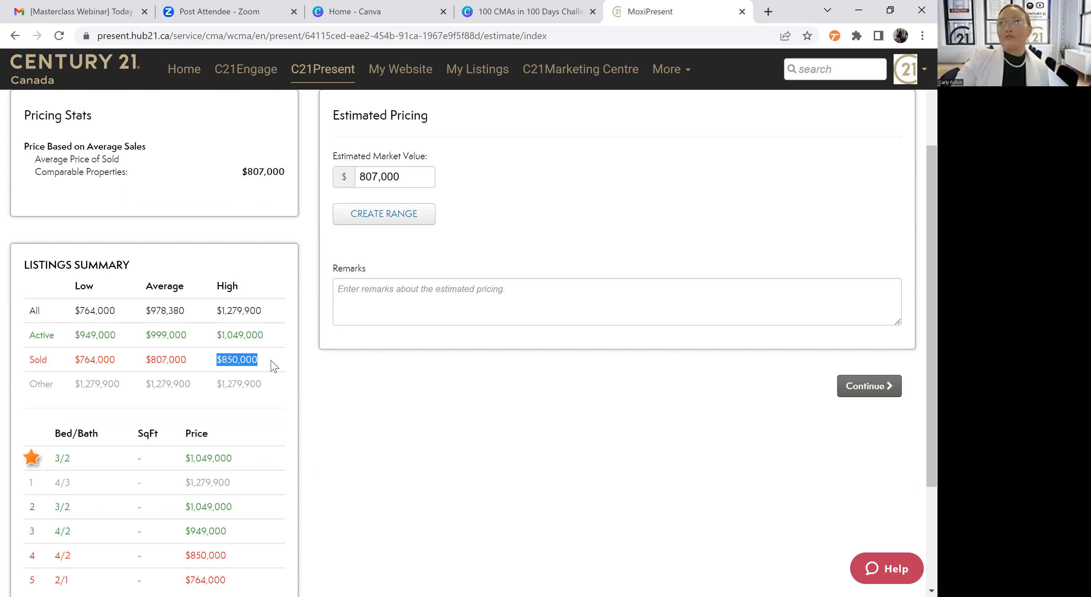
click(273, 367)
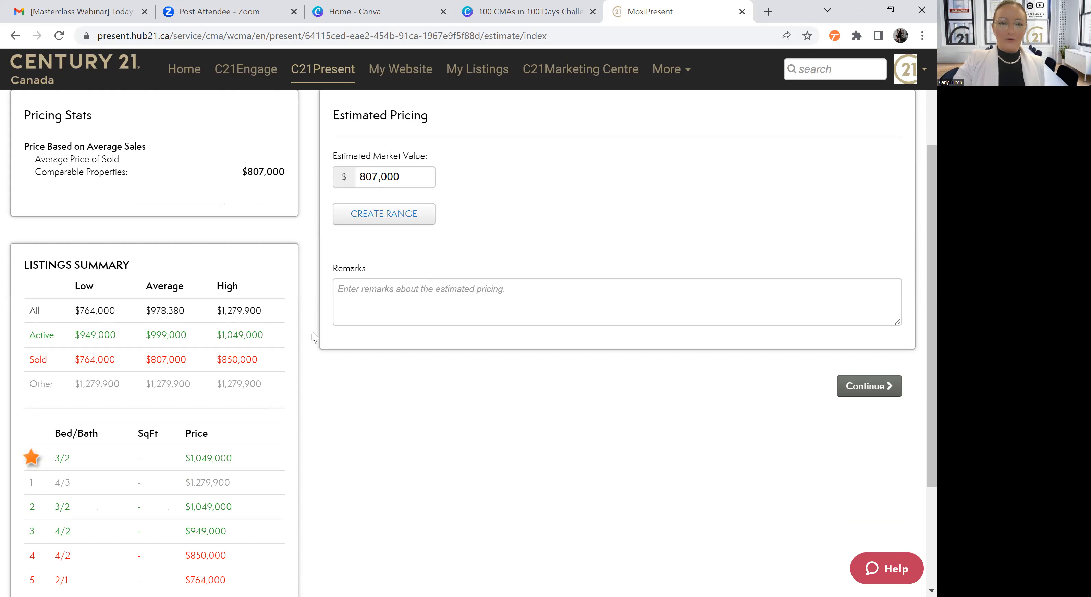
scroll(312, 337, up, 3)
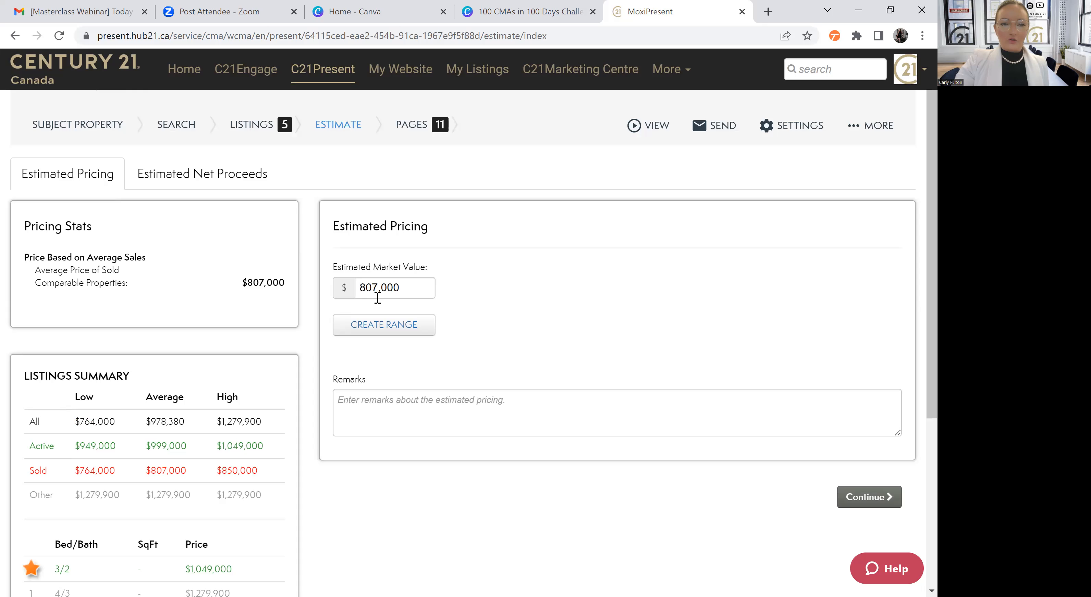
Create an estimated market value range with a minimum of $600,000 and apply it to the estimated pricing
click(387, 330)
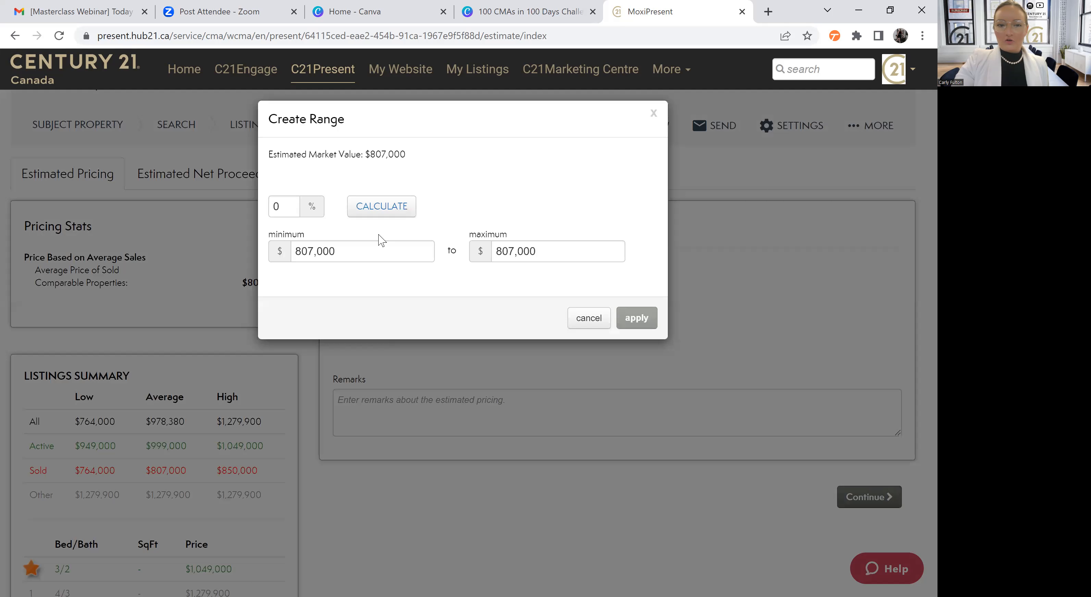
drag(368, 251, 266, 251)
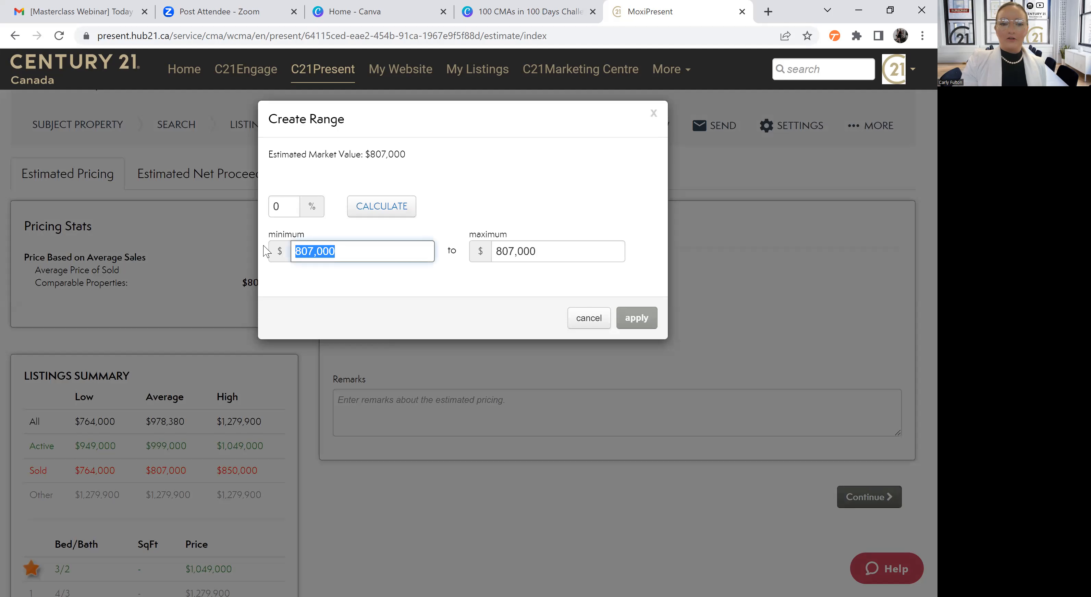
text(600000)
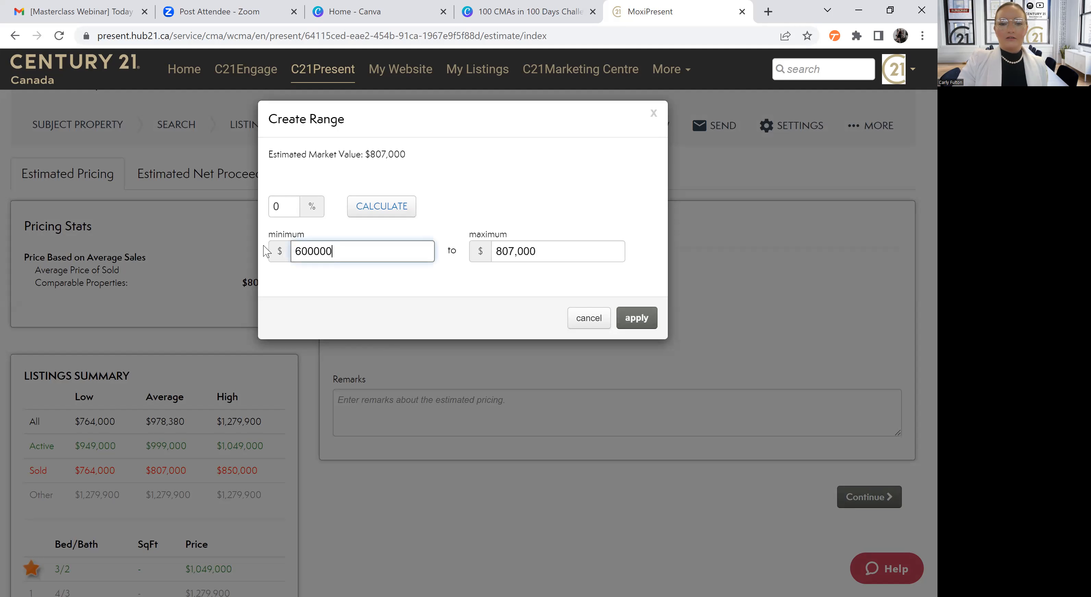
click(634, 324)
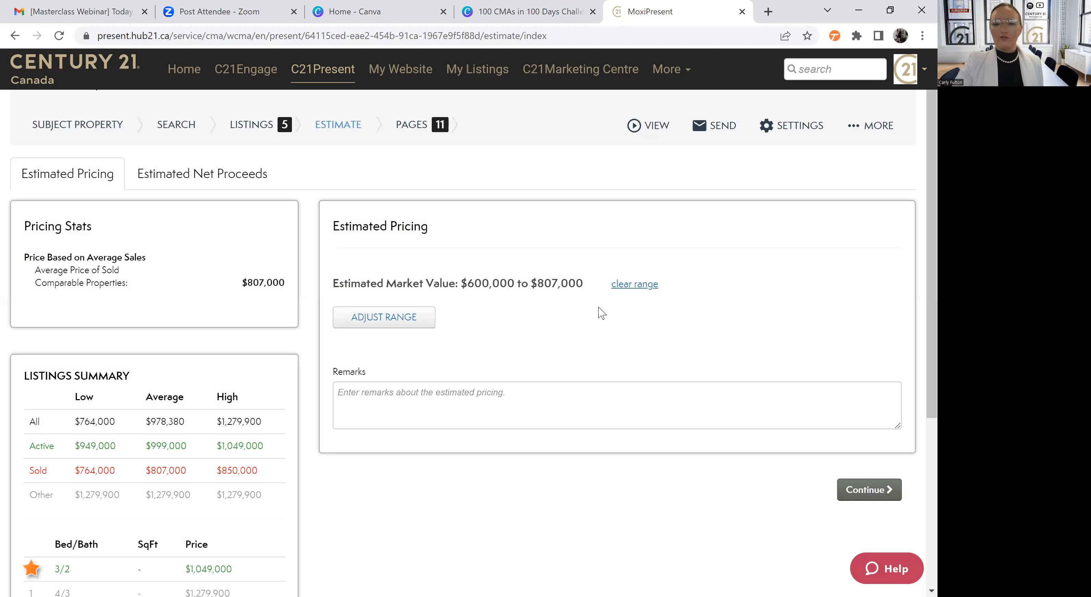
Open the presentation's pages and view the subject property and all comparables on the Listing Location Map page
click(411, 127)
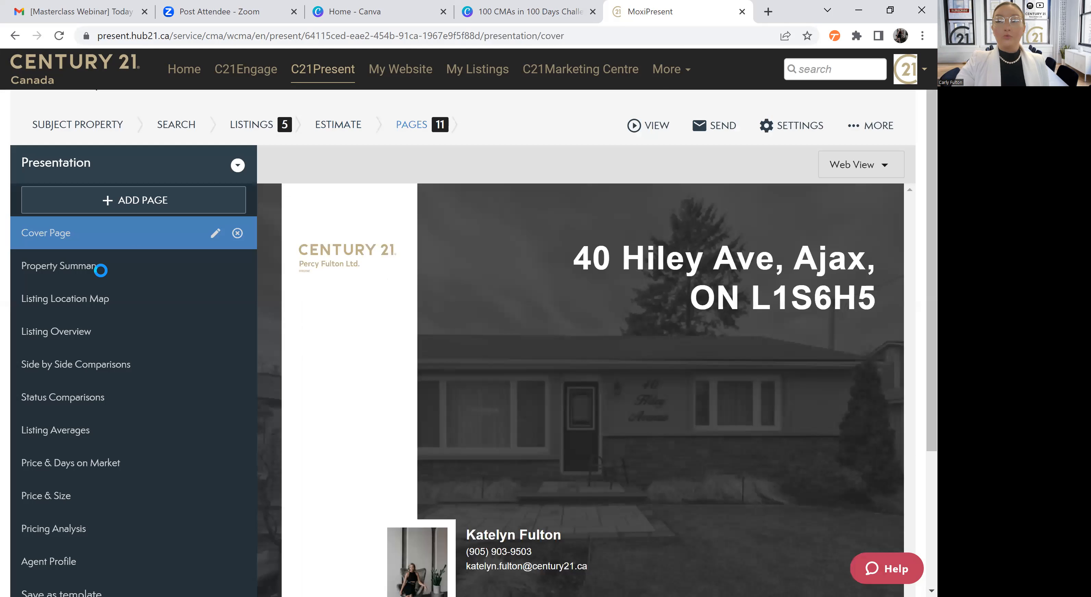
scroll(97, 275, down, 1)
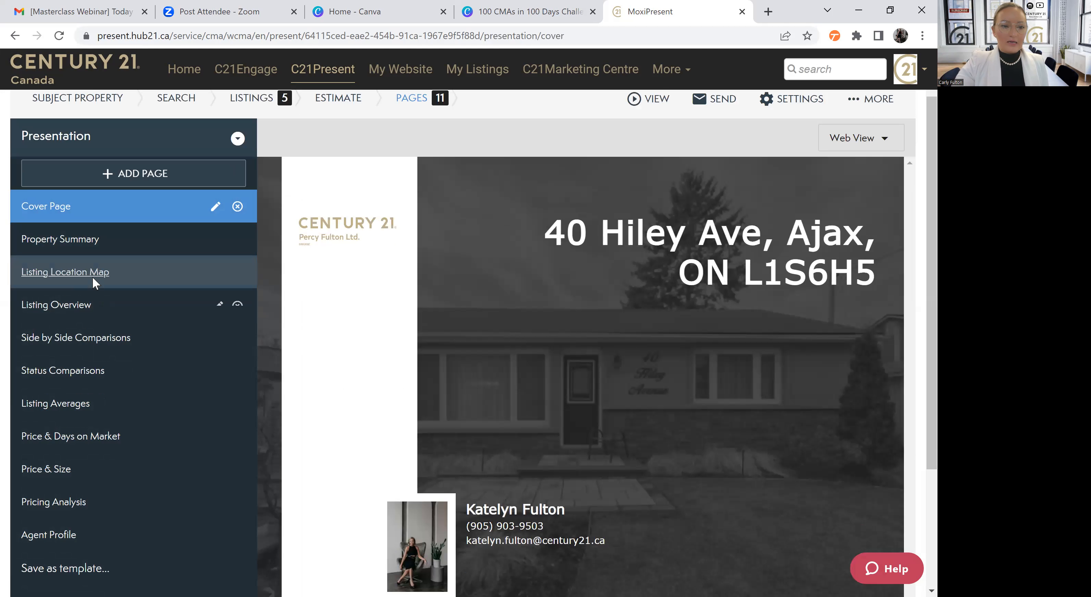
click(93, 282)
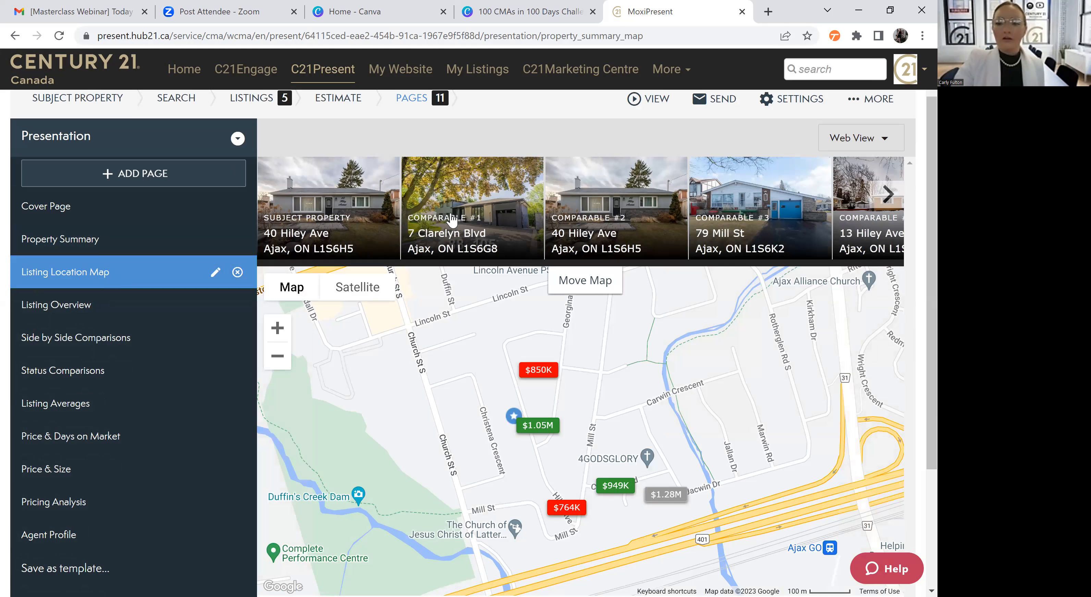
scroll(661, 228, up, 1)
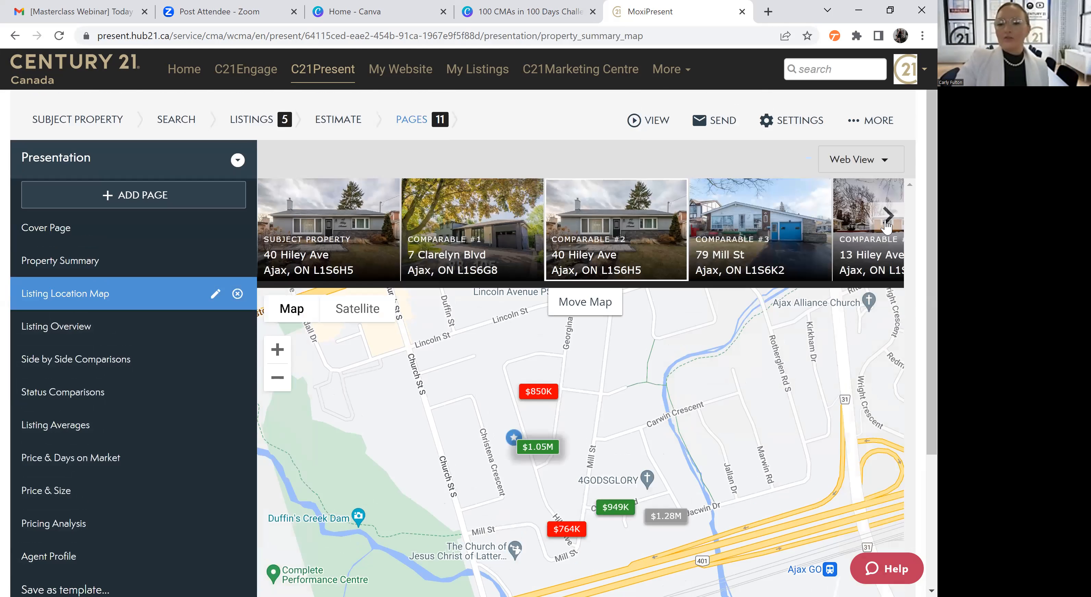
click(886, 227)
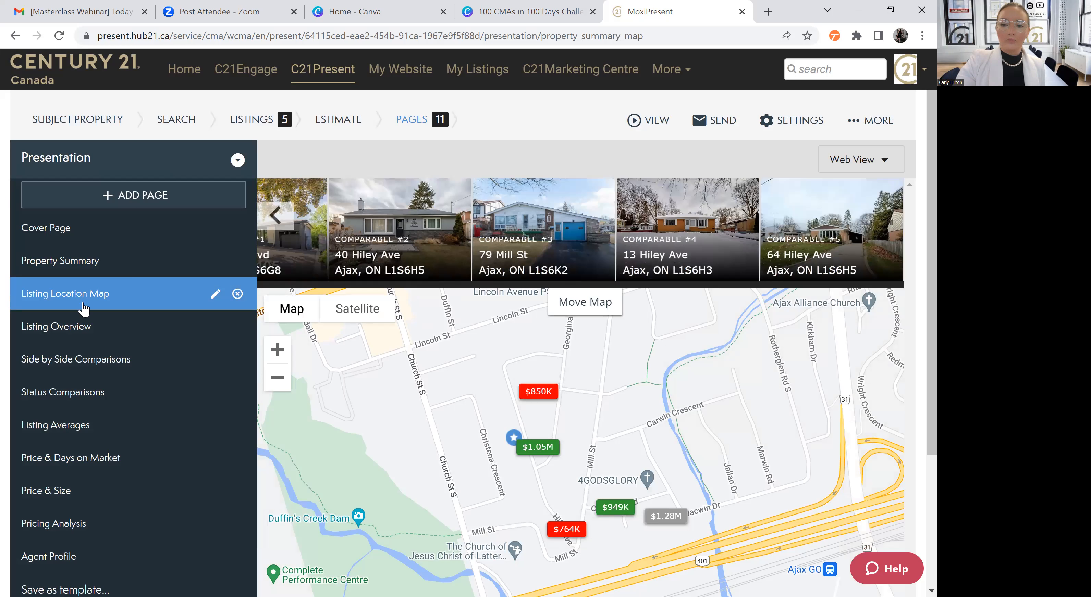
View the comparable listing cards on the Listing Overview page
click(47, 332)
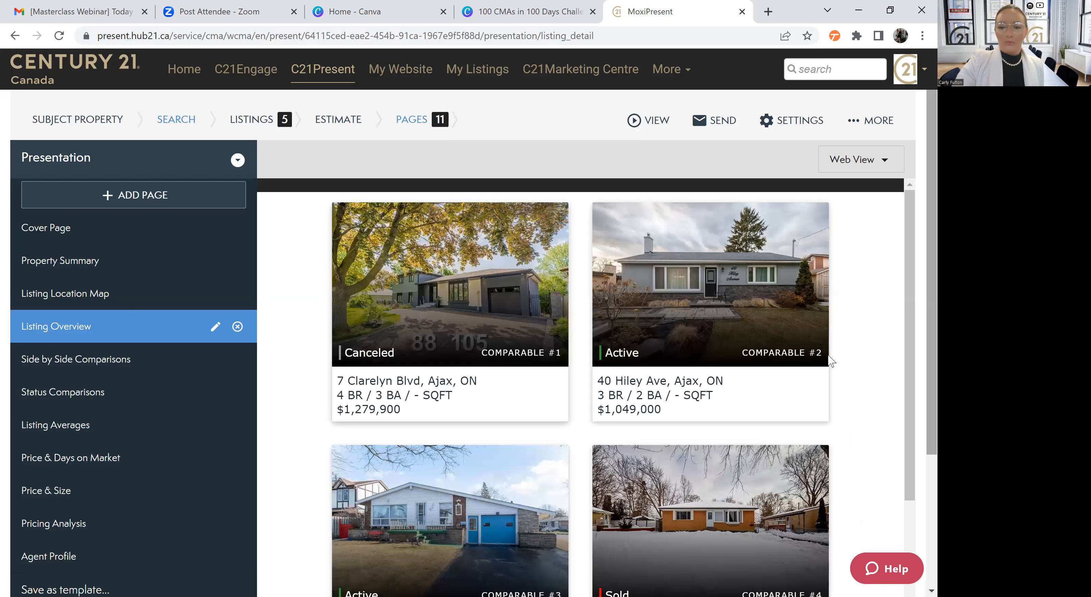
scroll(828, 359, down, 5)
scroll(827, 359, up, 5)
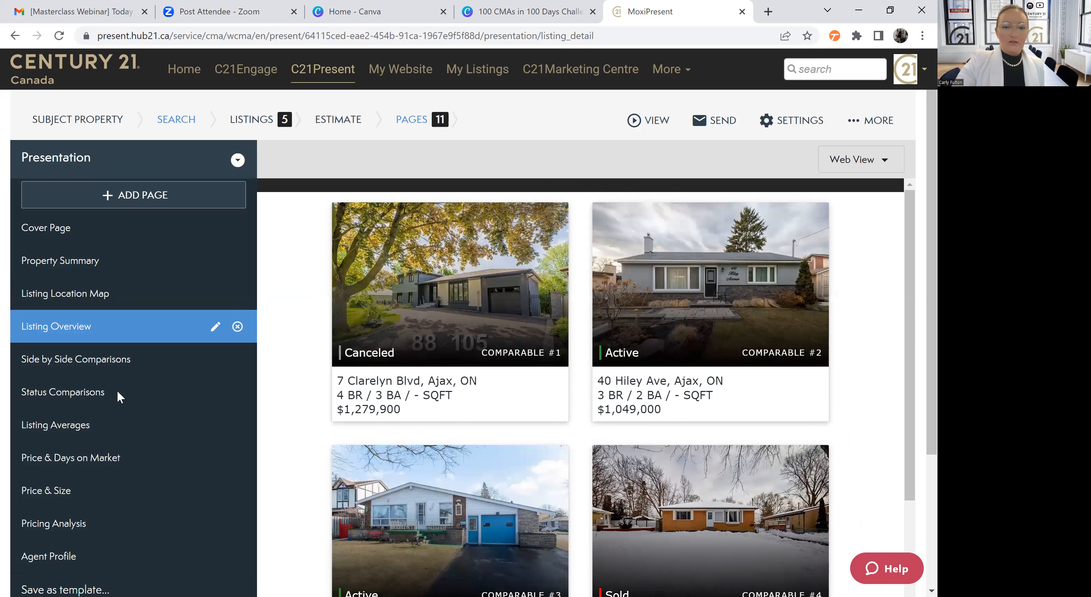
Examine the Side by Side Comparisons page, comparing the subject property's and comparables' status, prices, taxes and building features
click(223, 359)
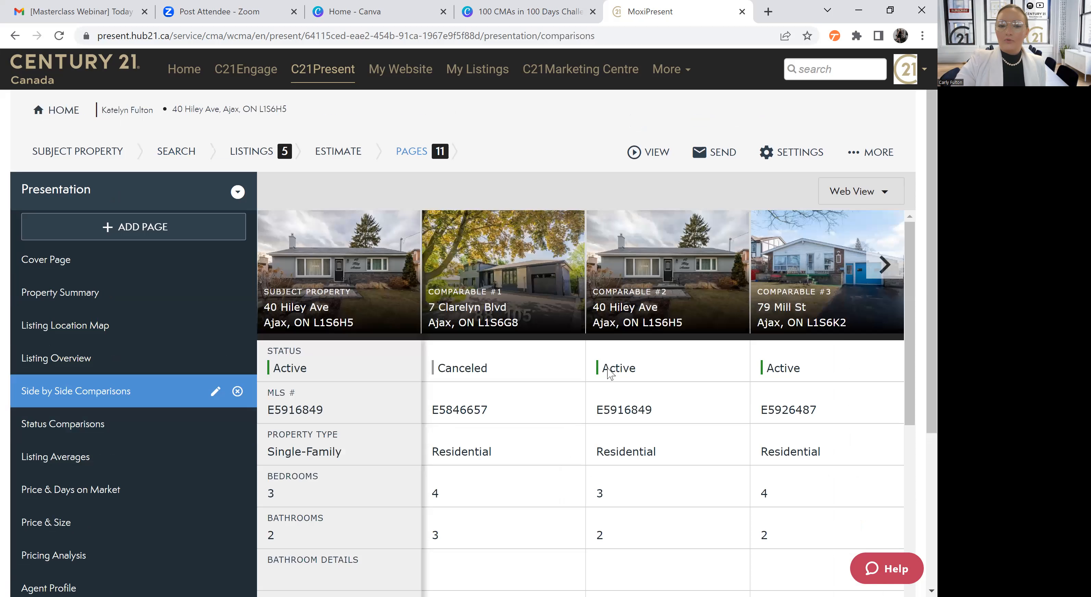
scroll(359, 353, down, 4)
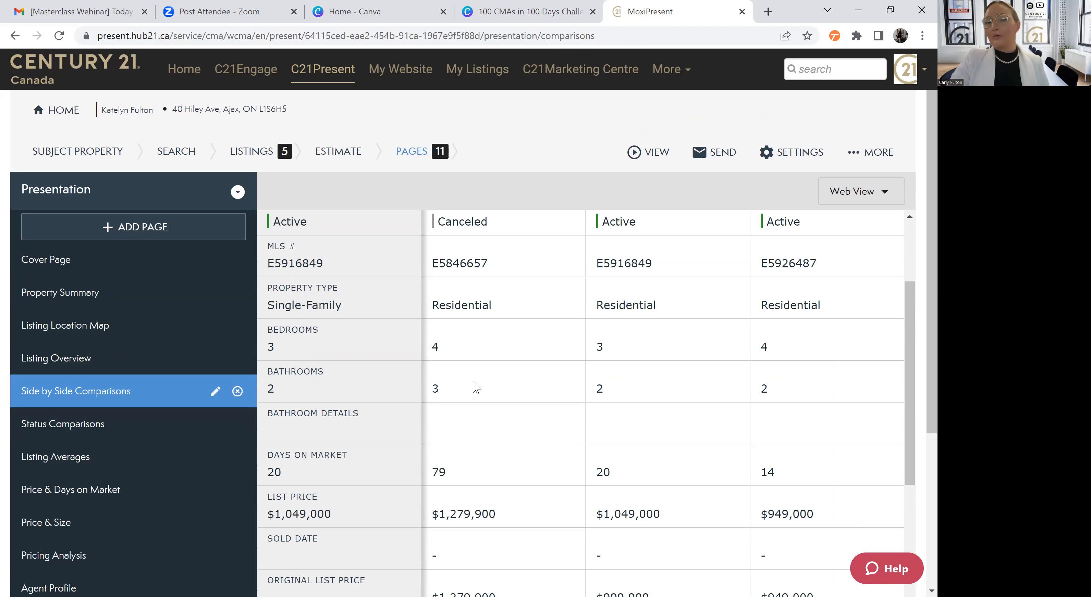
scroll(472, 398, down, 1)
scroll(472, 399, down, 3)
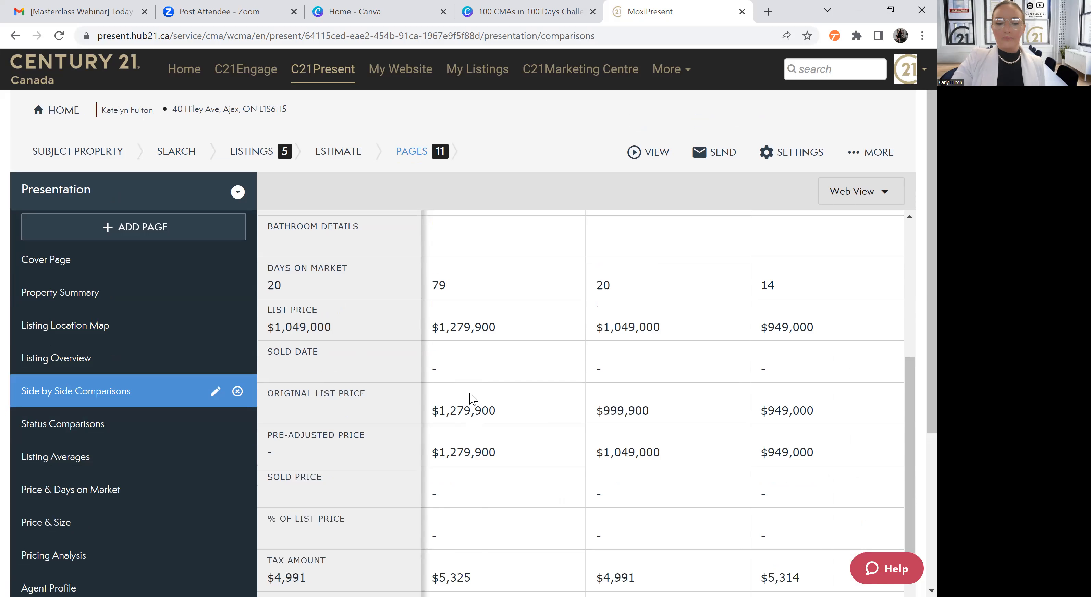
scroll(688, 396, down, 7)
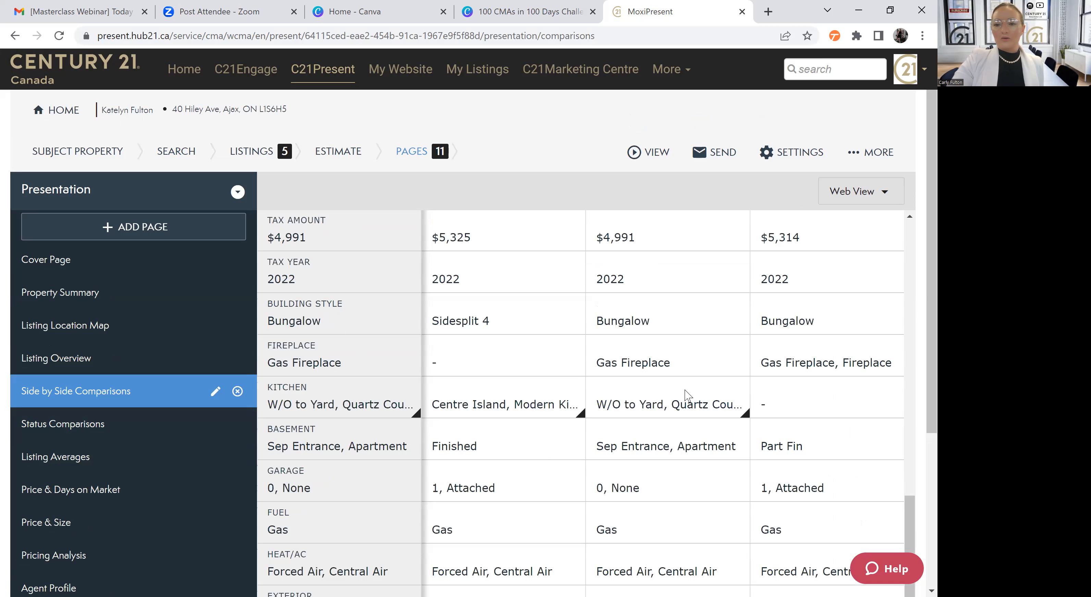
scroll(689, 396, up, 7)
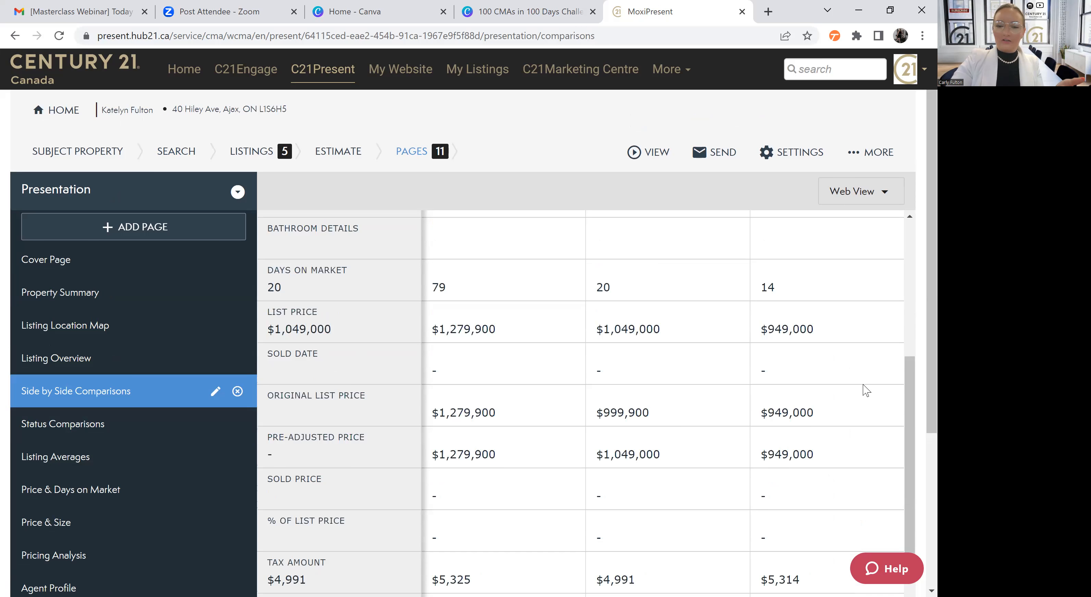
scroll(864, 386, up, 5)
scroll(866, 390, down, 5)
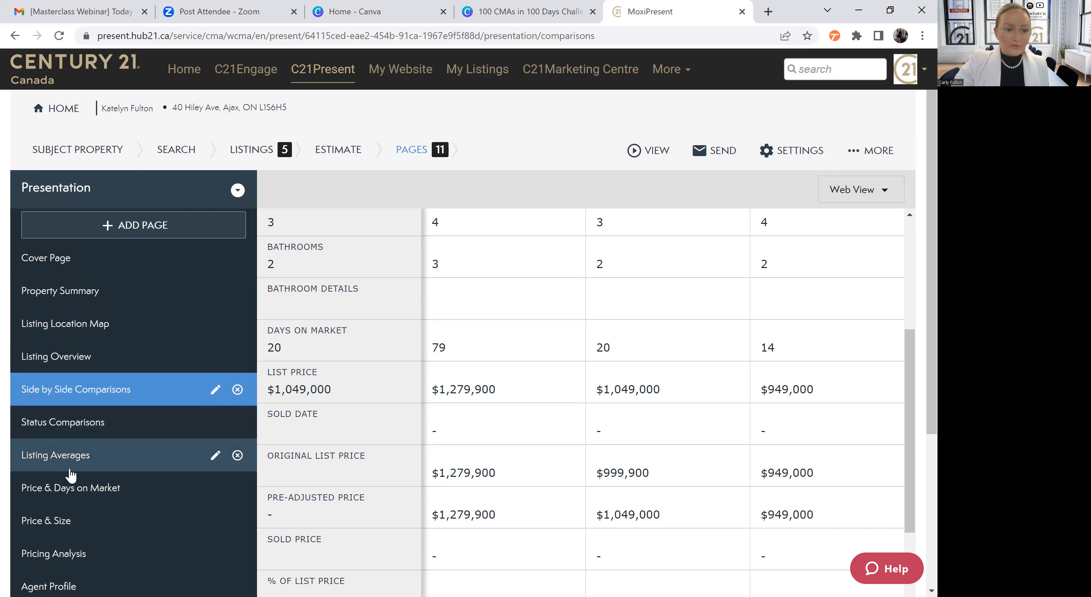
Remove the Price & Size page from the presentation
scroll(61, 423, down, 3)
click(60, 432)
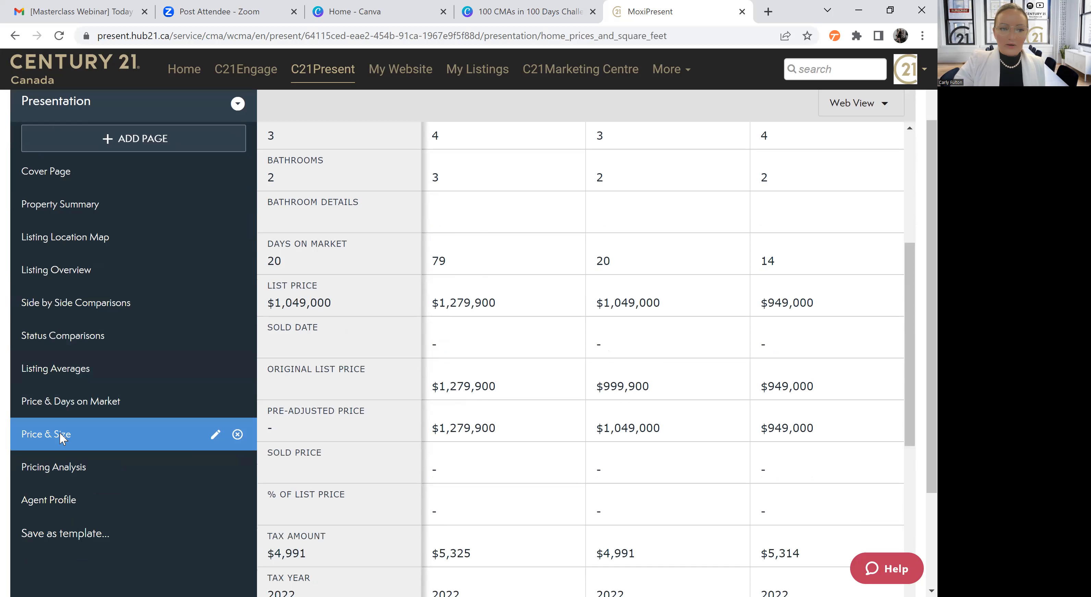
click(238, 435)
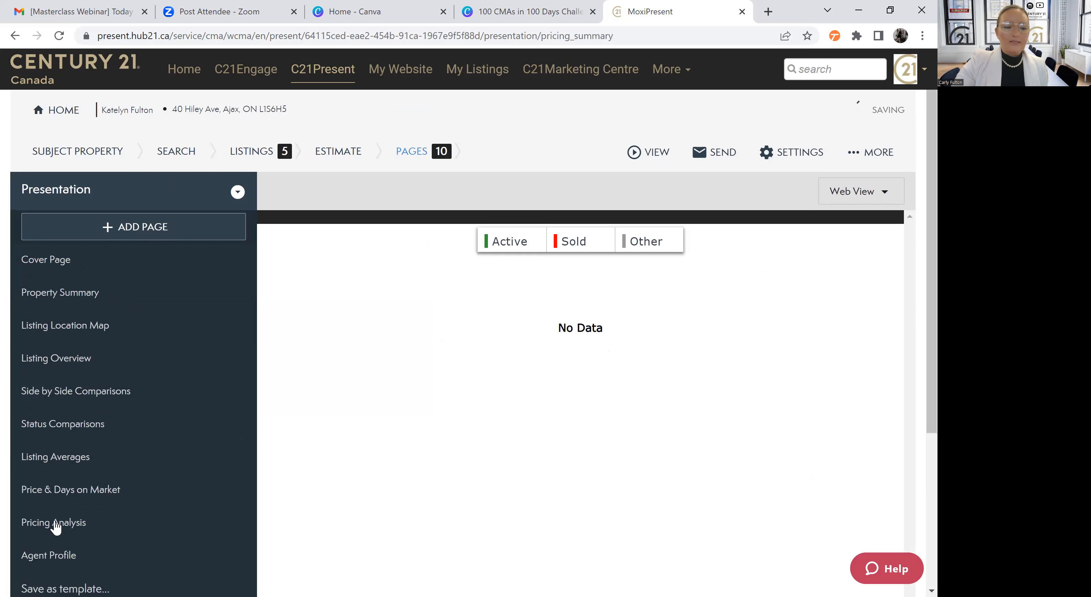
Review the approximate market value range shown on the Pricing Analysis page
click(56, 525)
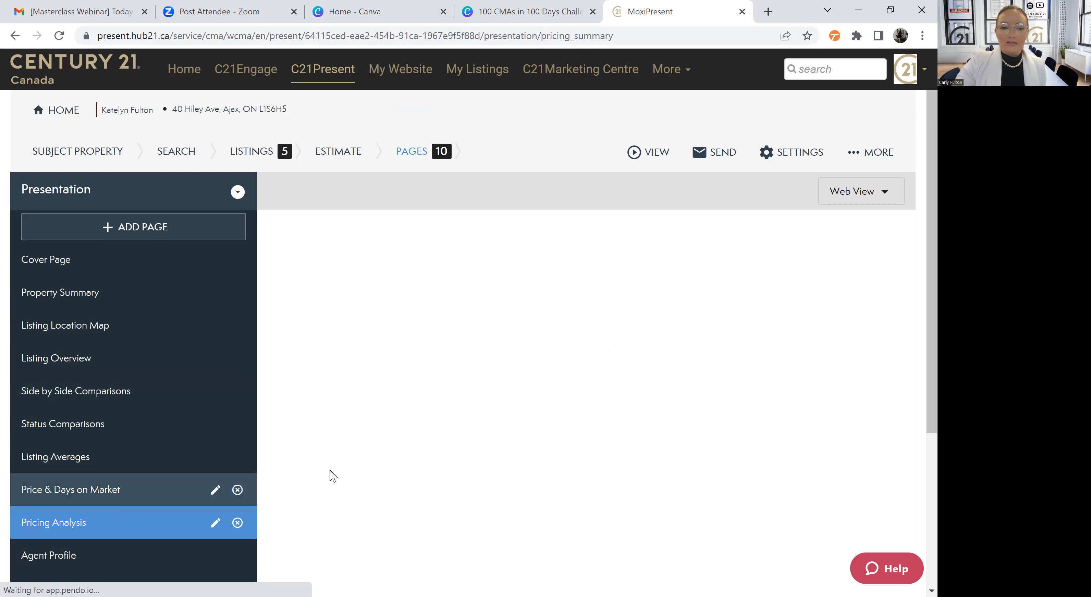
scroll(451, 233, down, 3)
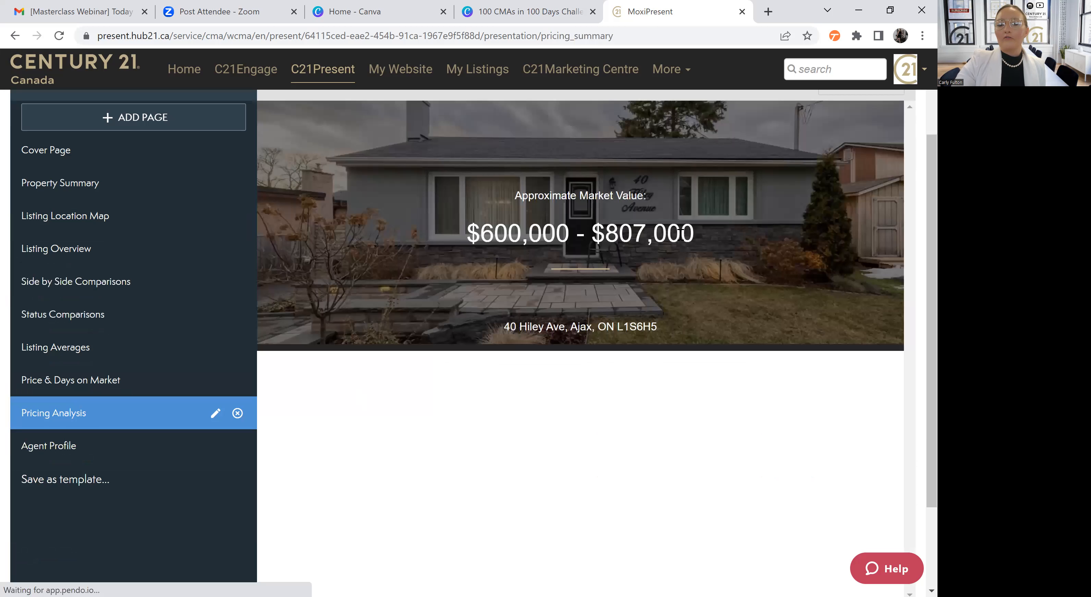
triple_click(741, 241)
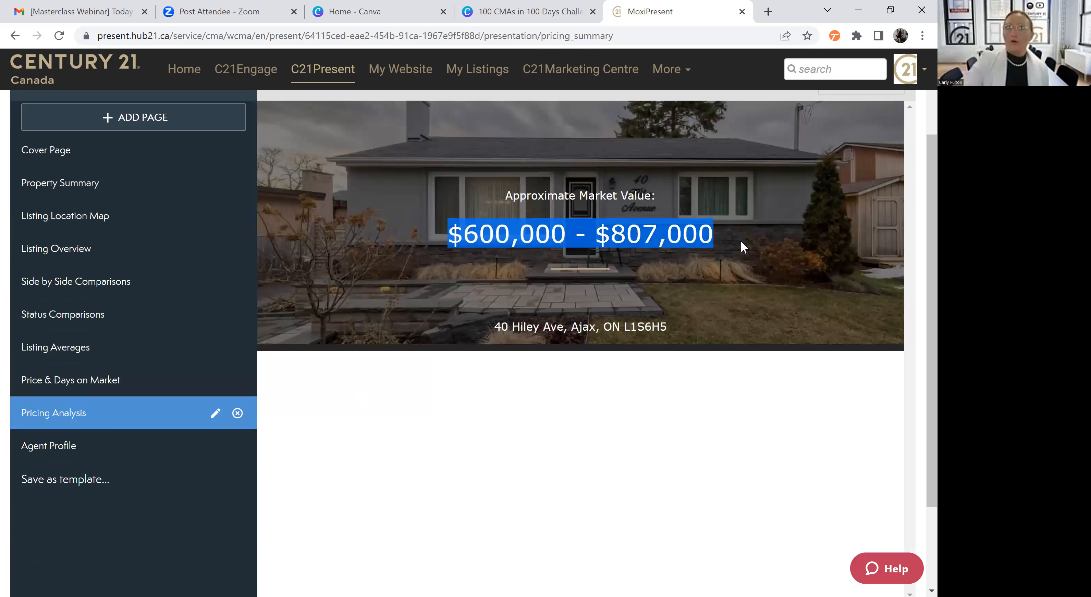
click(741, 241)
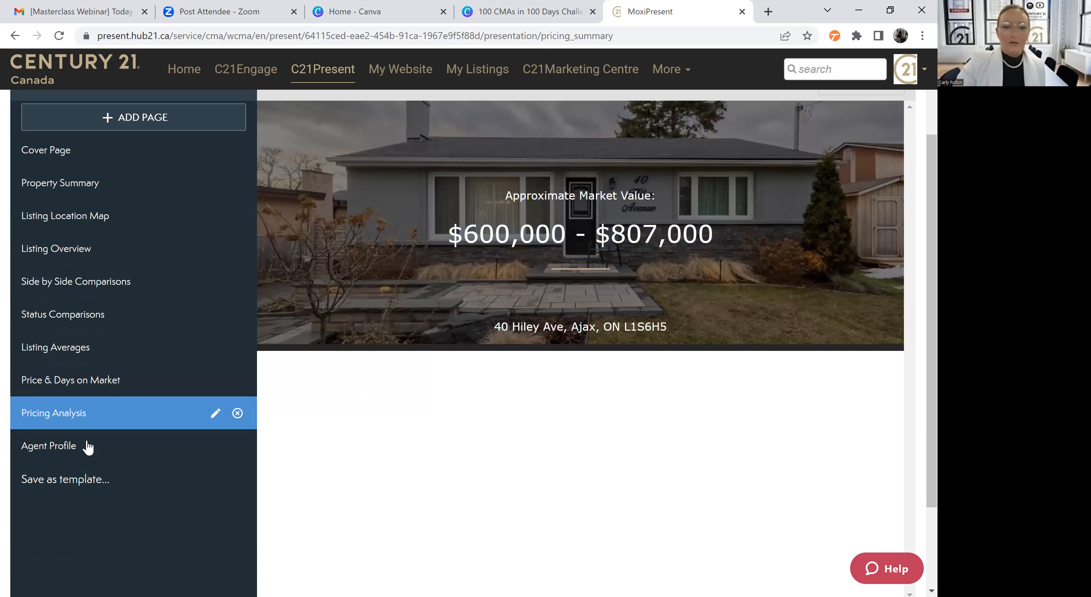
scroll(595, 371, up, 3)
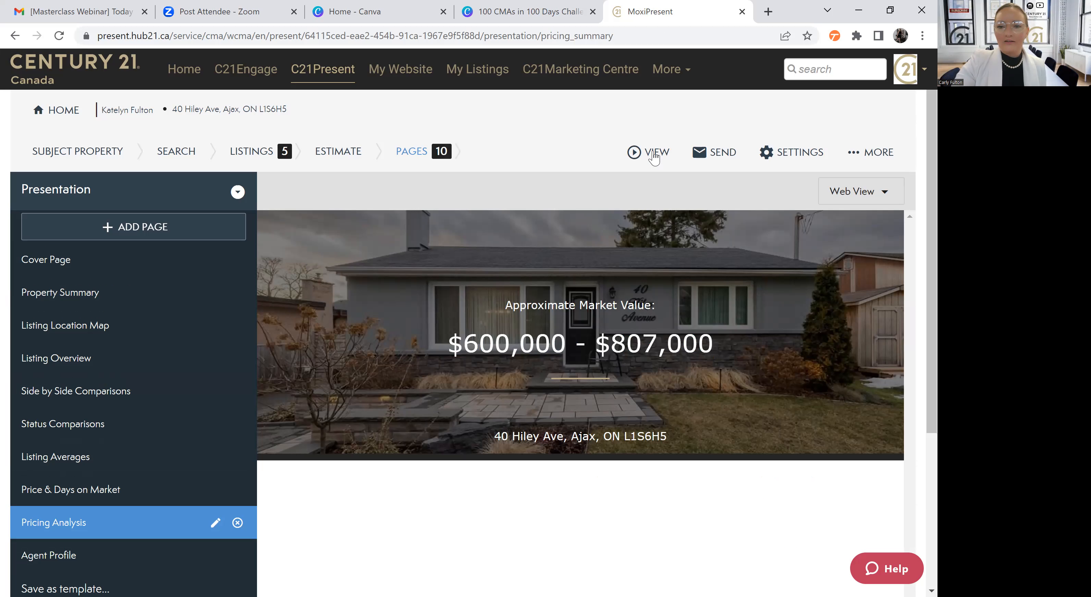
click(661, 169)
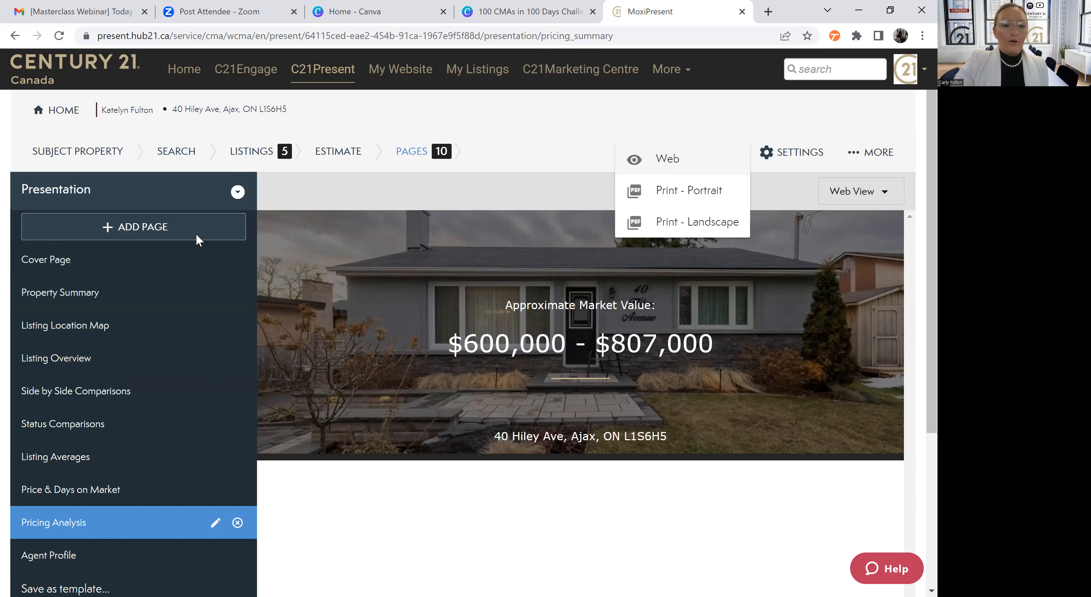
click(130, 234)
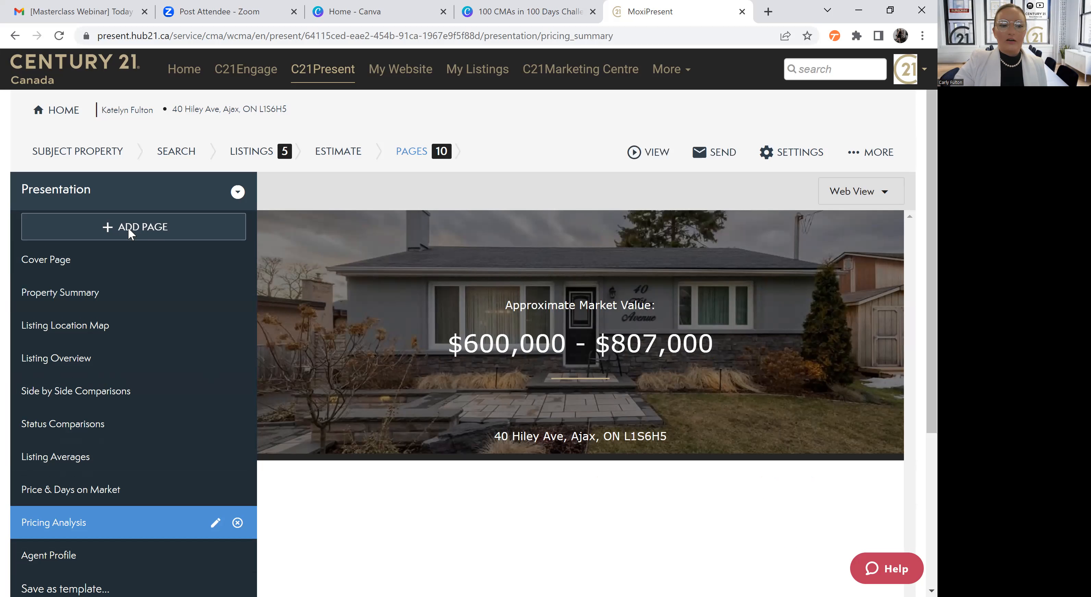
click(130, 234)
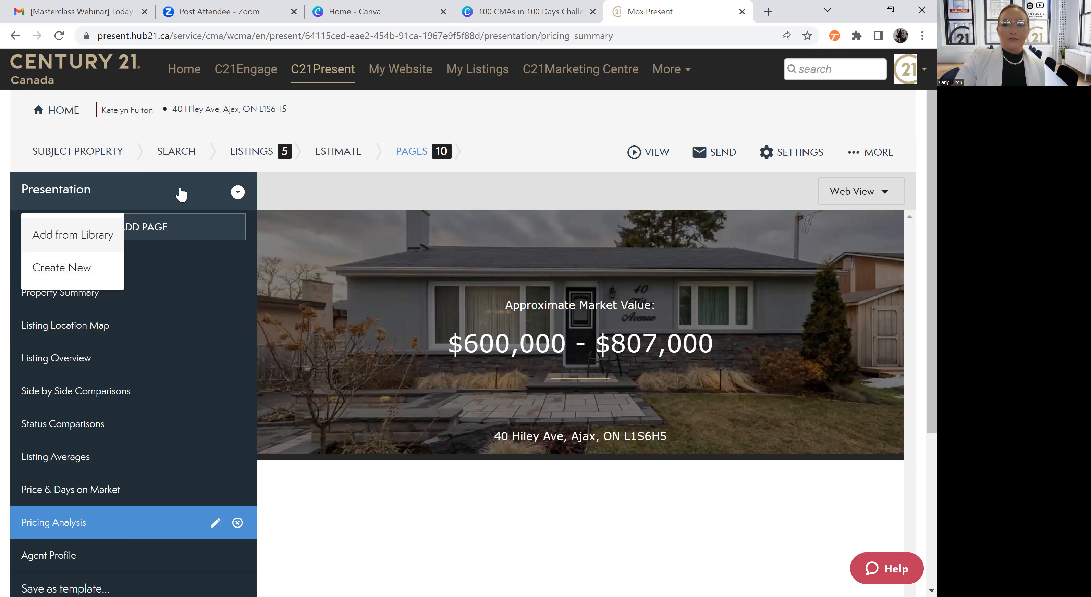
click(513, 136)
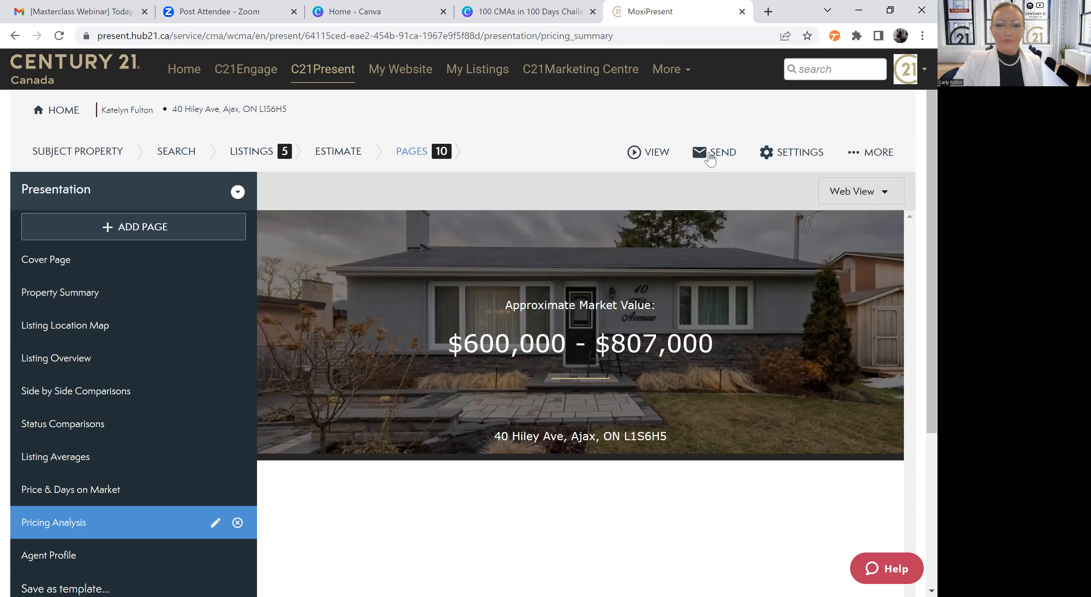
Open the web version of the presentation and generate its portrait print version as a PDF
click(650, 157)
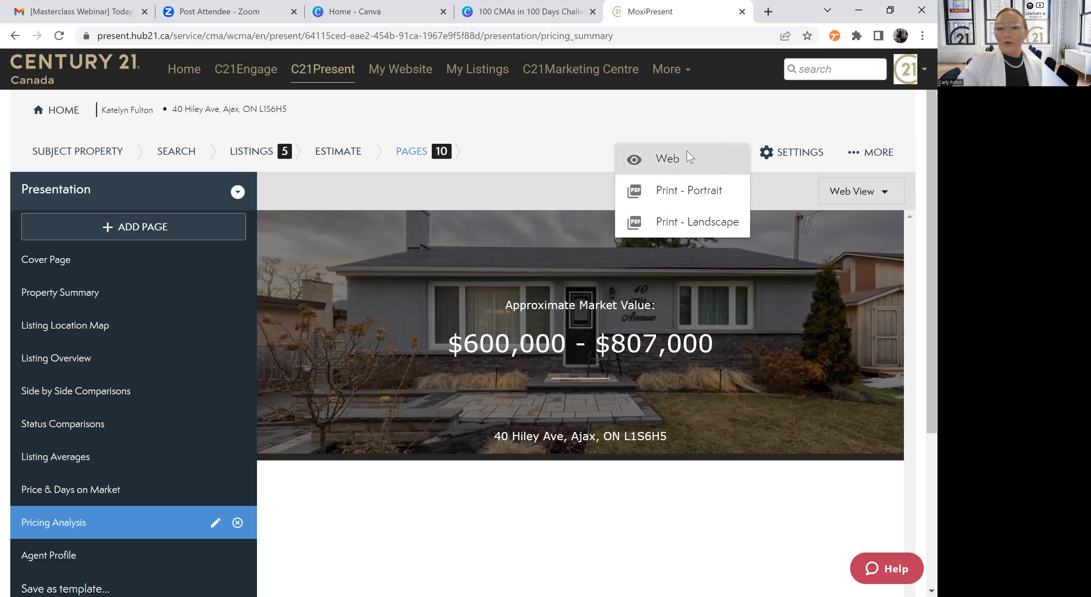
click(671, 163)
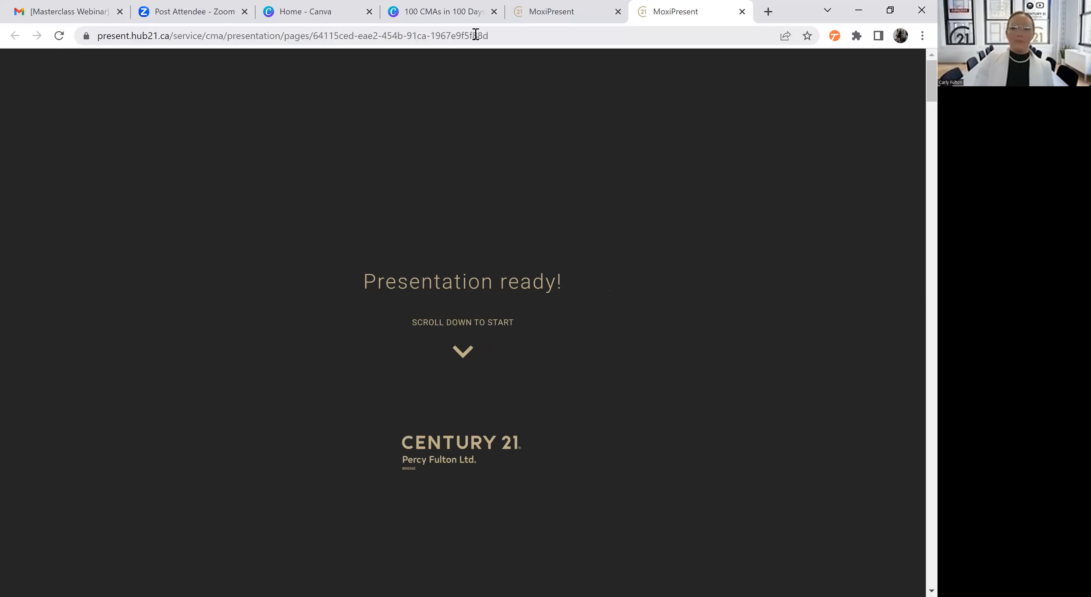
click(541, 15)
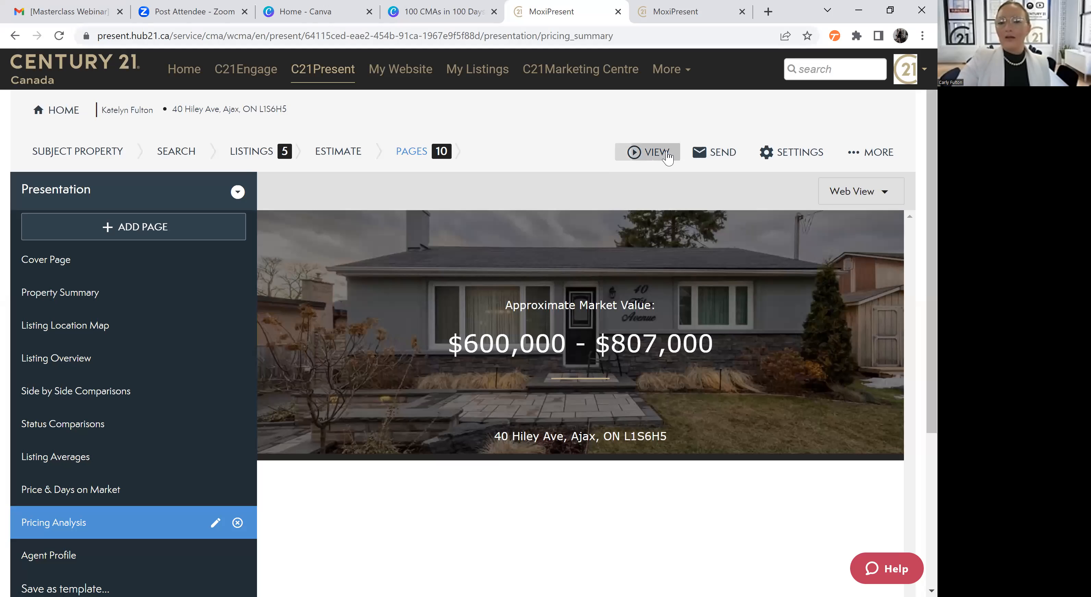
click(656, 152)
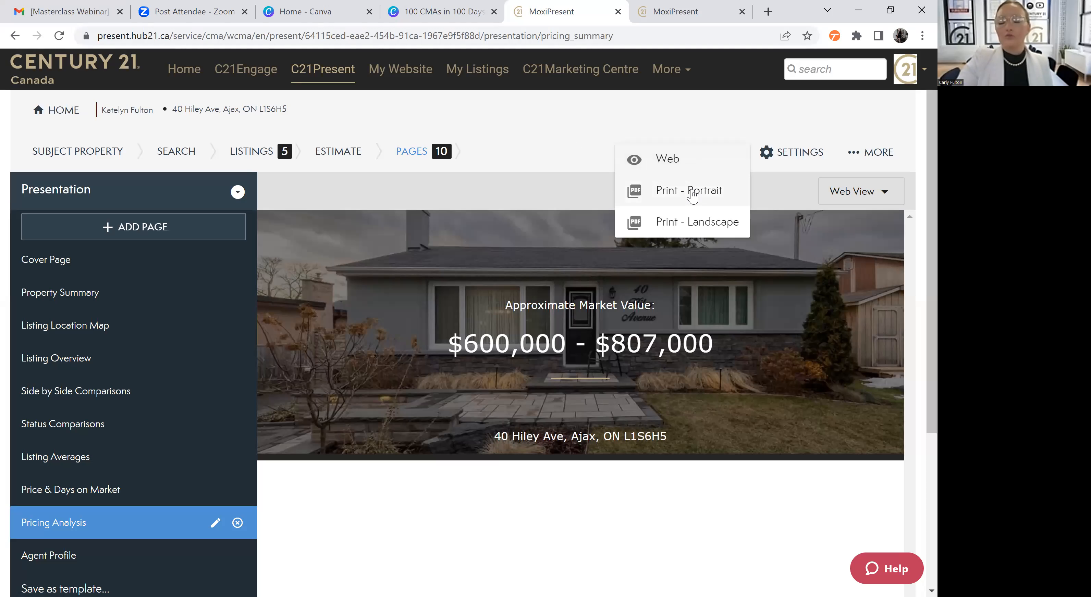
click(692, 192)
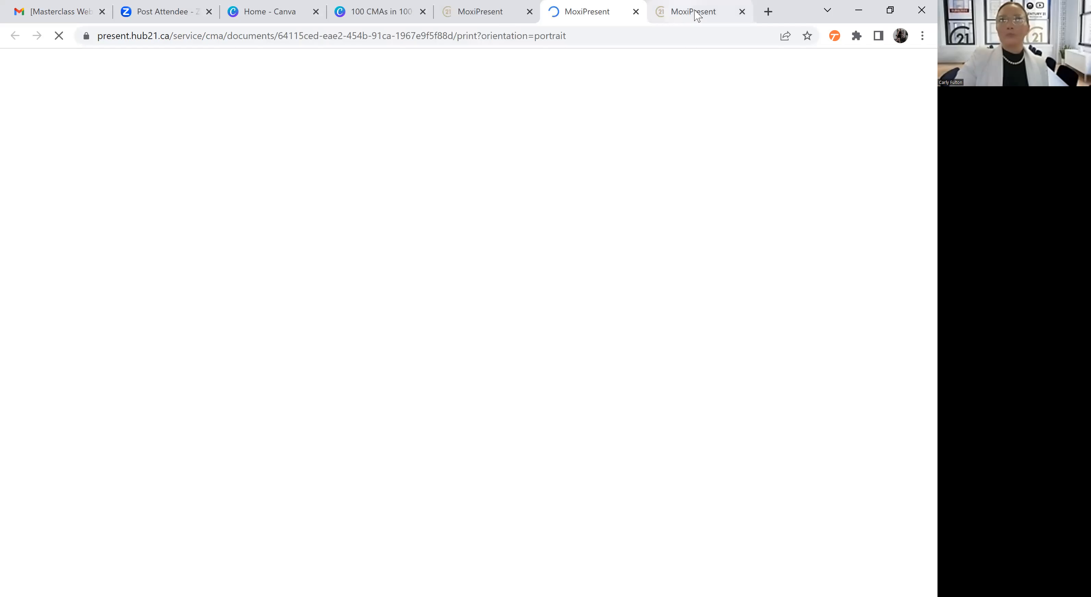
Review the cover page and the Property Summary page, including the agent remarks, in the web version of the presentation
click(703, 11)
scroll(680, 182, down, 3)
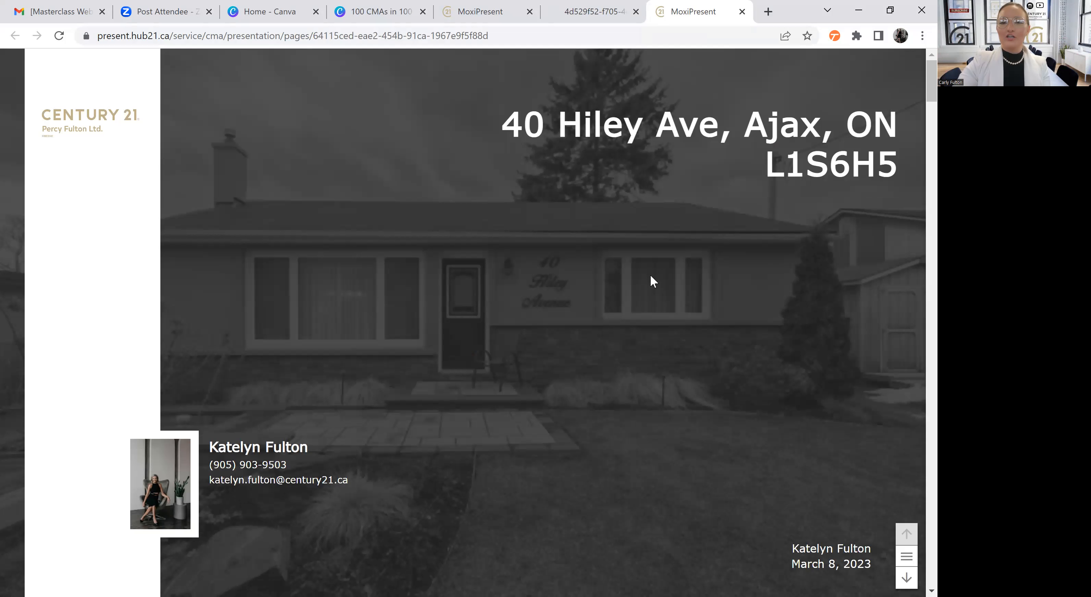
scroll(651, 276, down, 2)
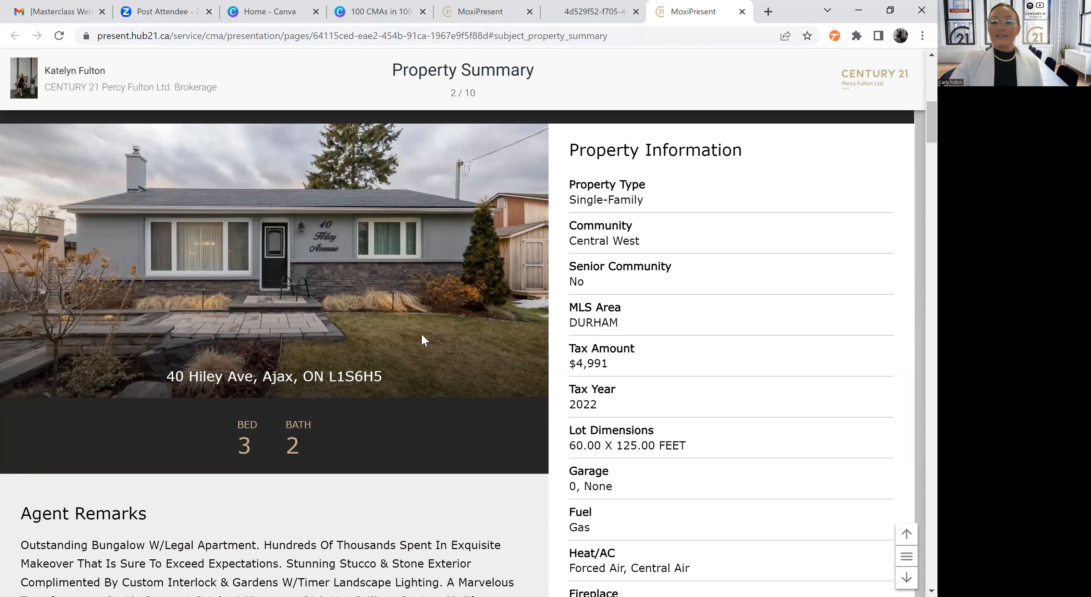
scroll(440, 297, down, 1)
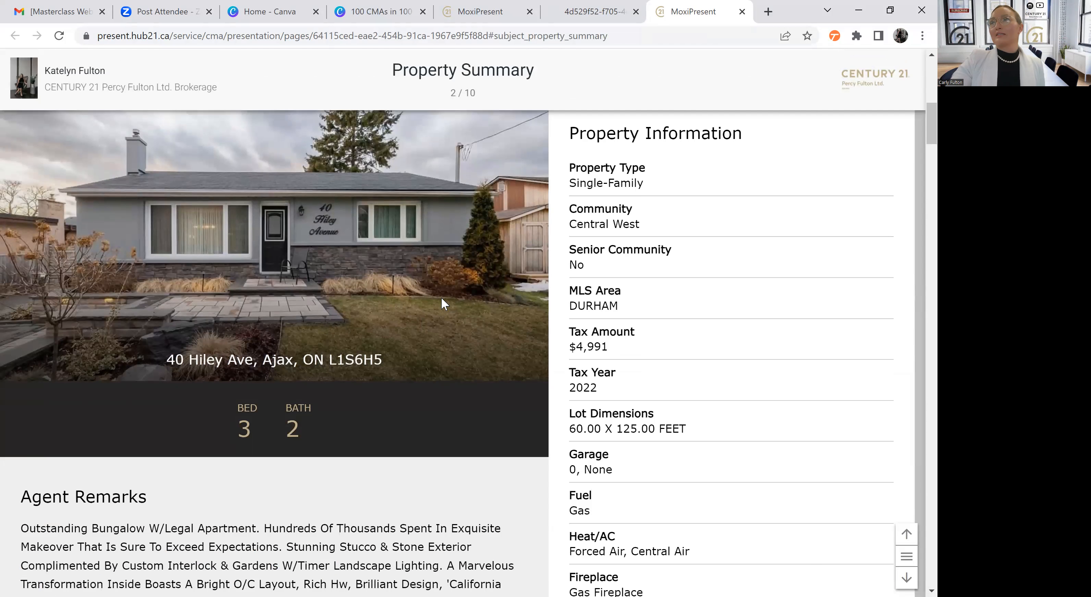
scroll(413, 310, down, 4)
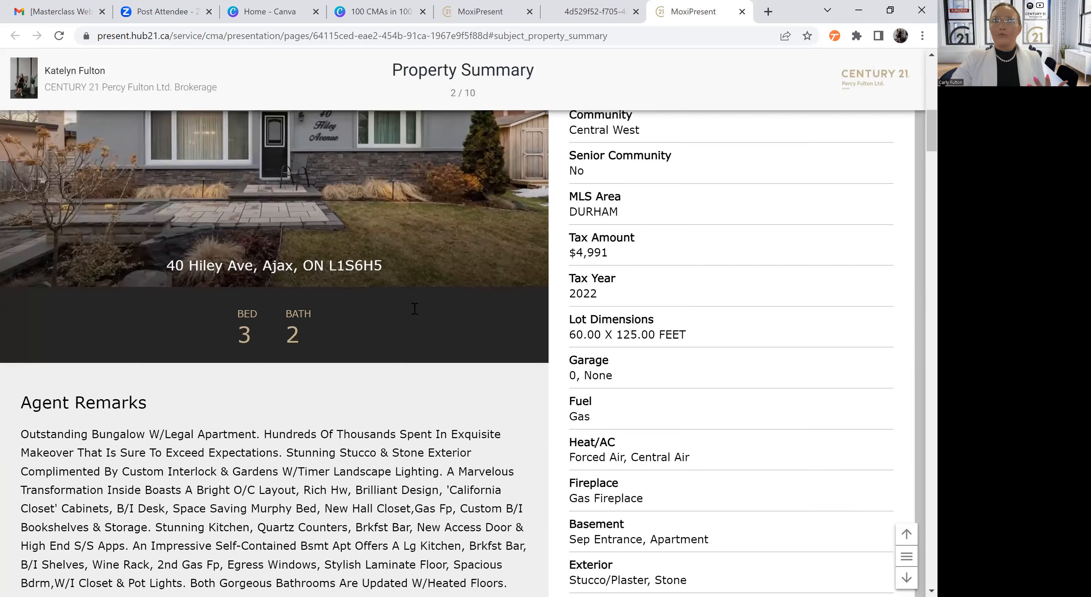
scroll(413, 312, down, 1)
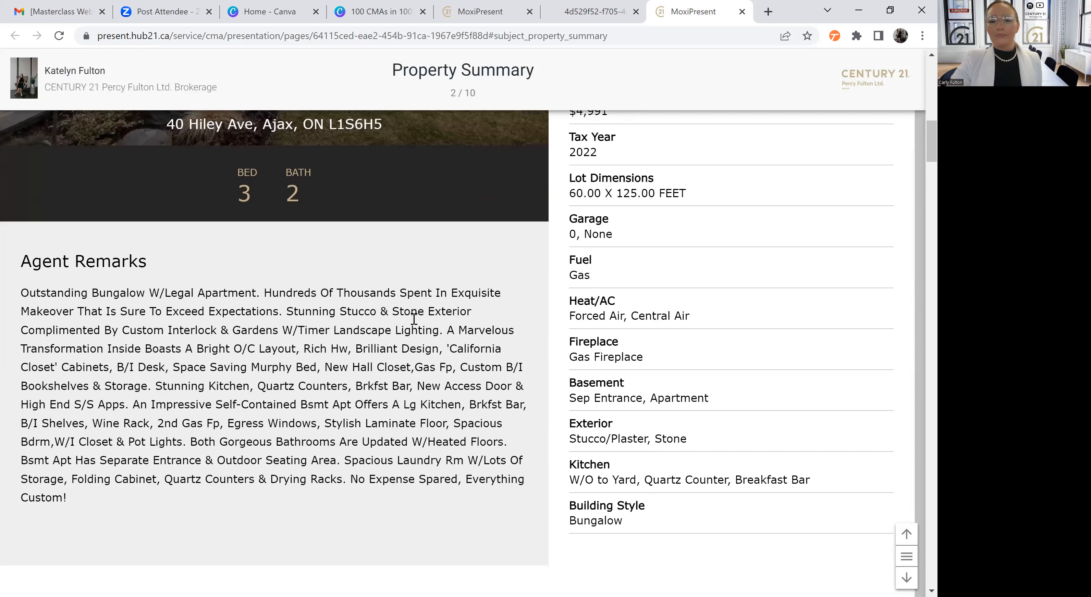
View the Listing Location Map and the comparable cards on the Listing Overview page of the web presentation
scroll(413, 319, down, 3)
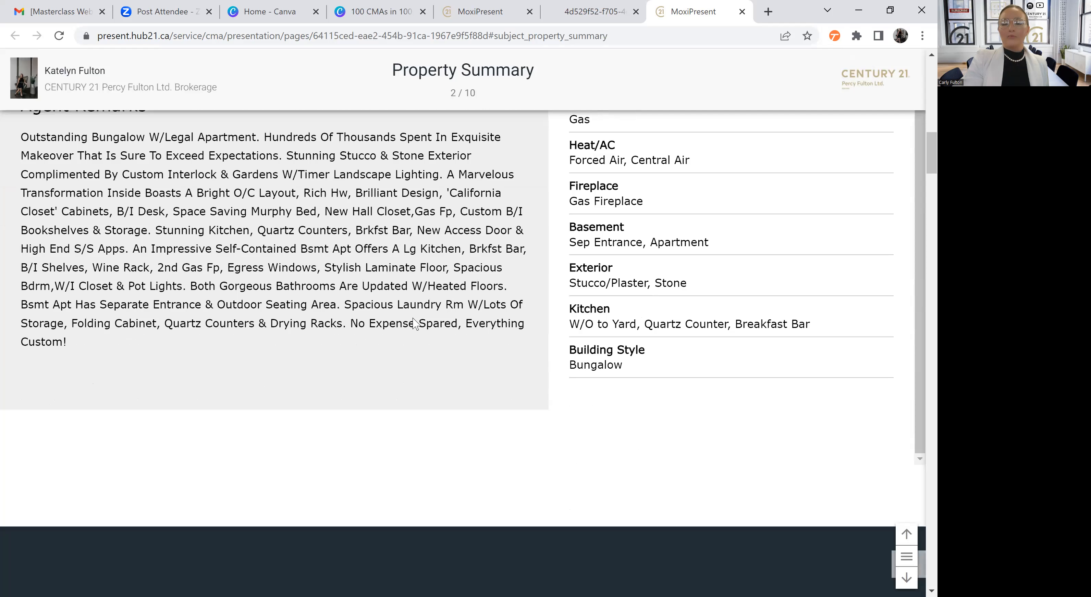
scroll(414, 323, down, 2)
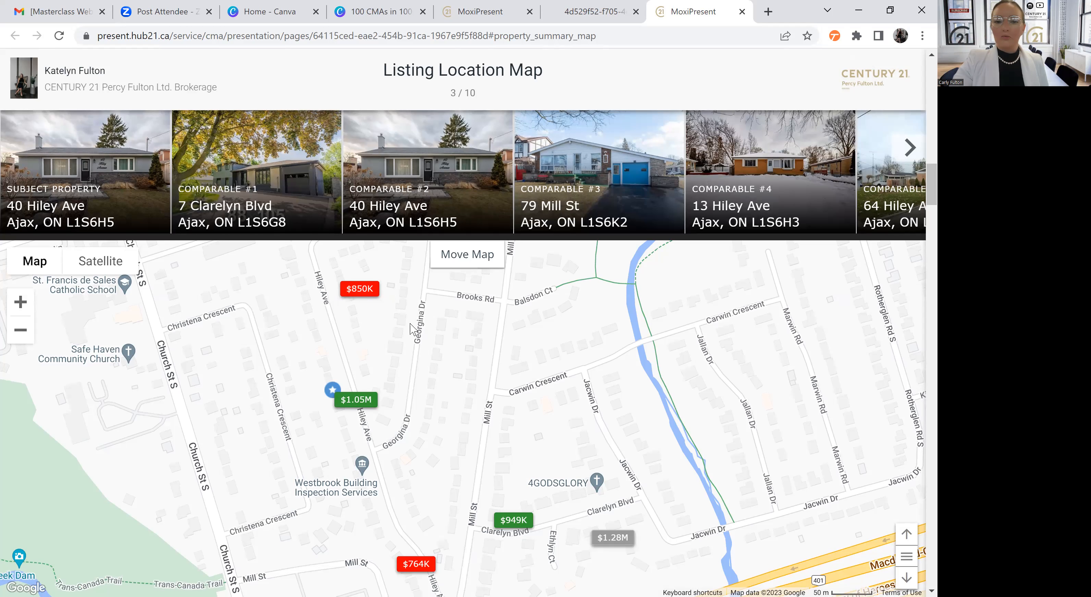
scroll(454, 358, down, 1)
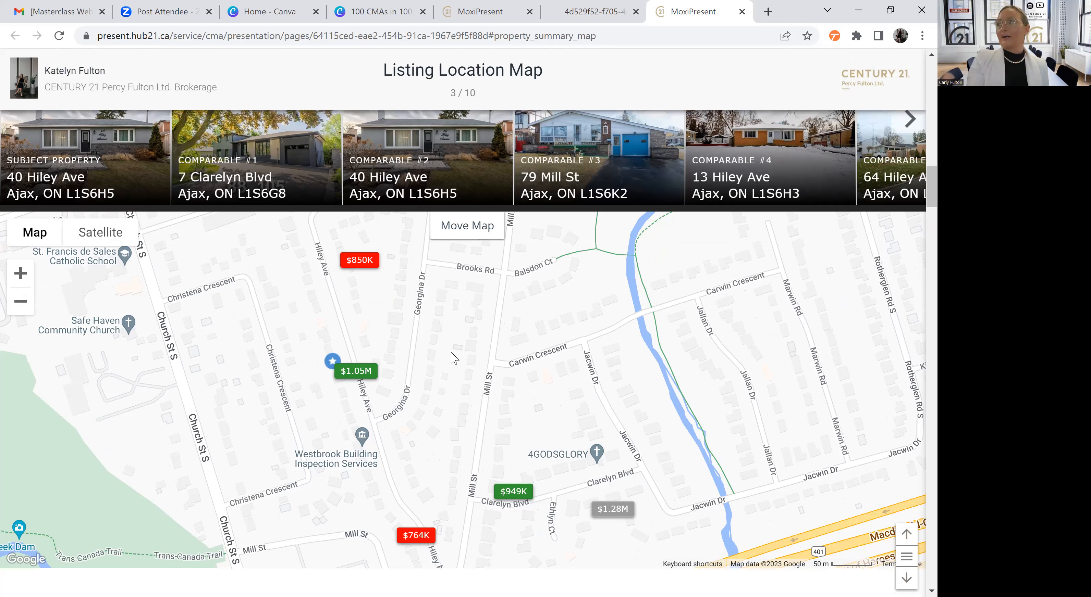
scroll(454, 358, down, 4)
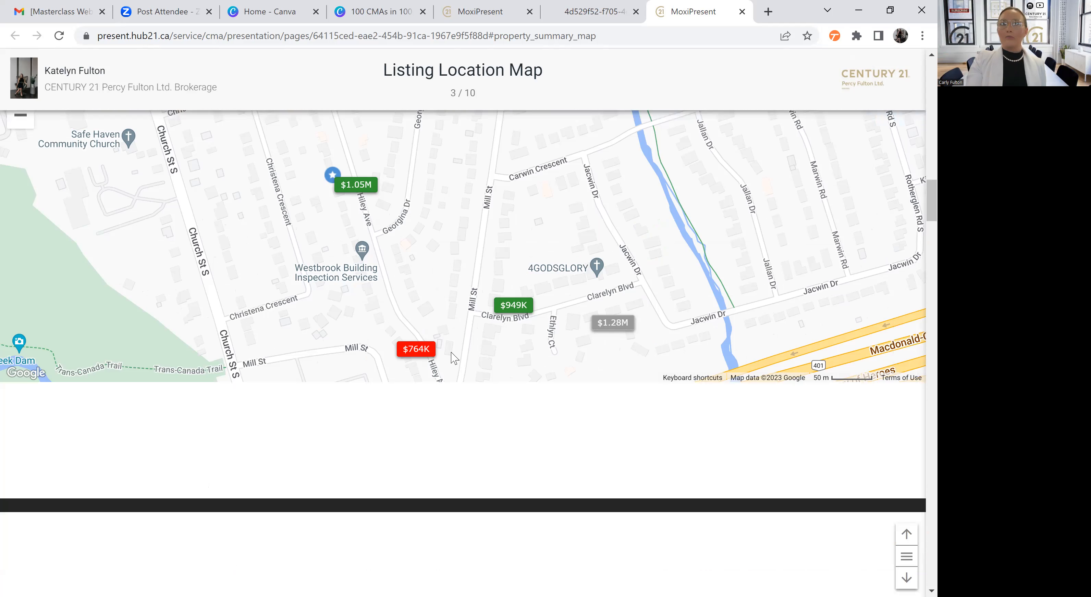
scroll(454, 358, down, 3)
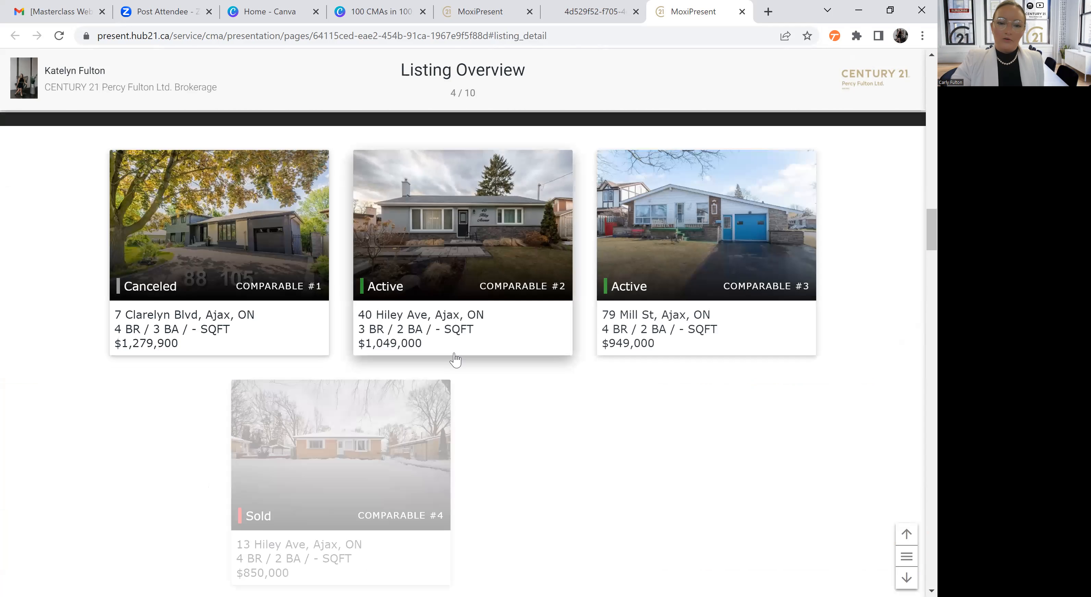
scroll(455, 360, down, 2)
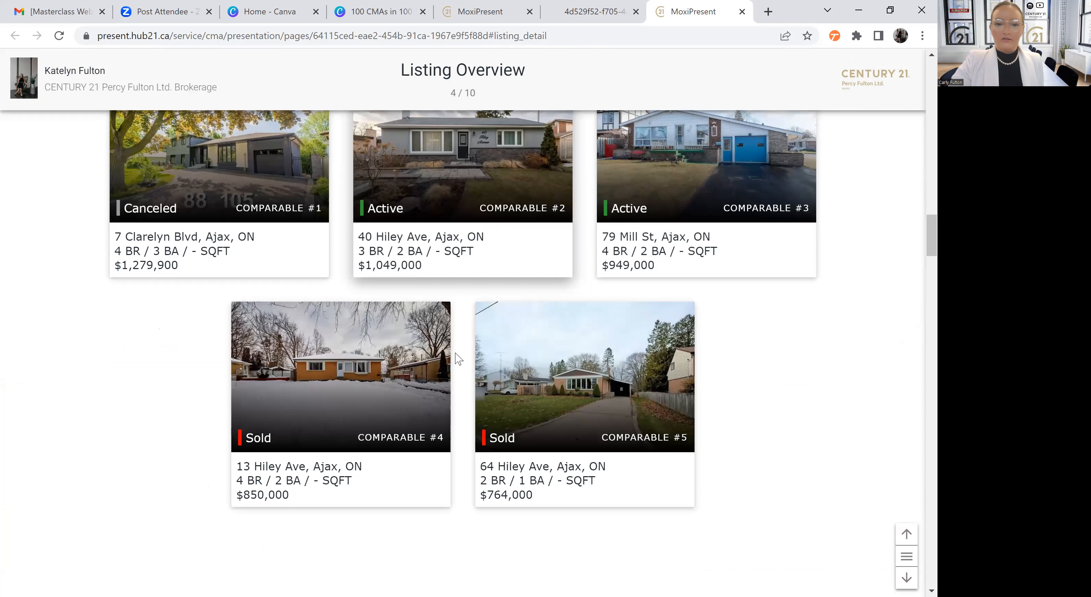
Open the listing details of Comparable #2 from the Side by Side Comparisons page and browse through its photos
scroll(459, 360, down, 3)
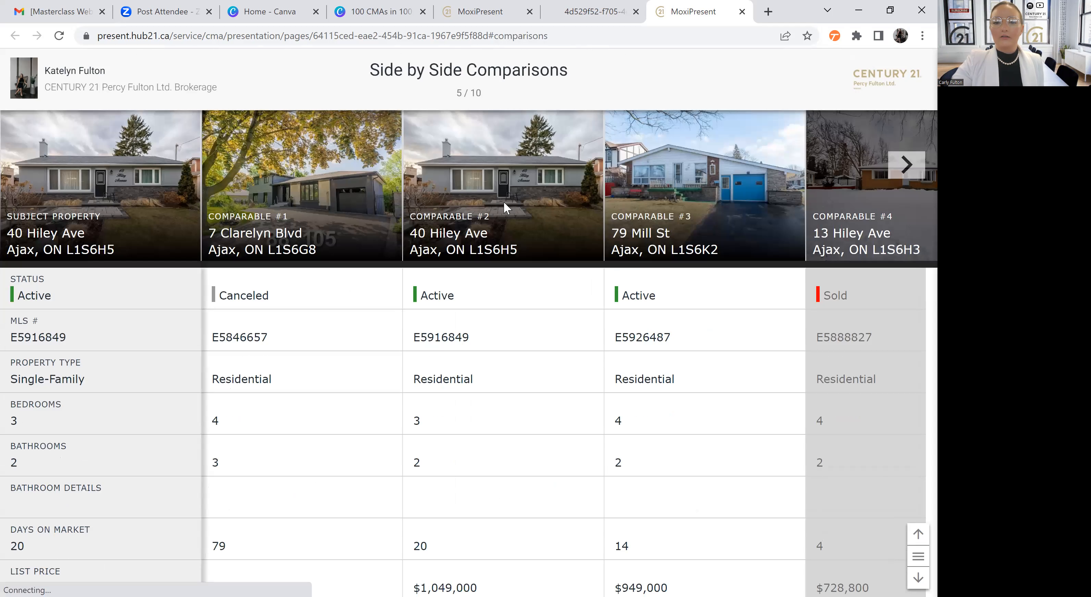
click(505, 208)
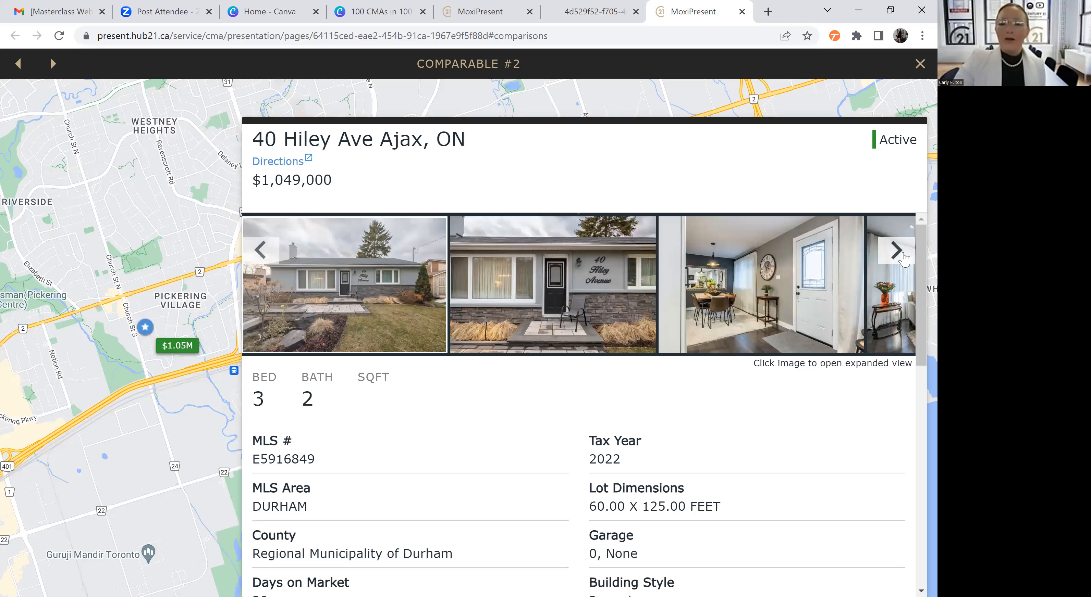
click(896, 250)
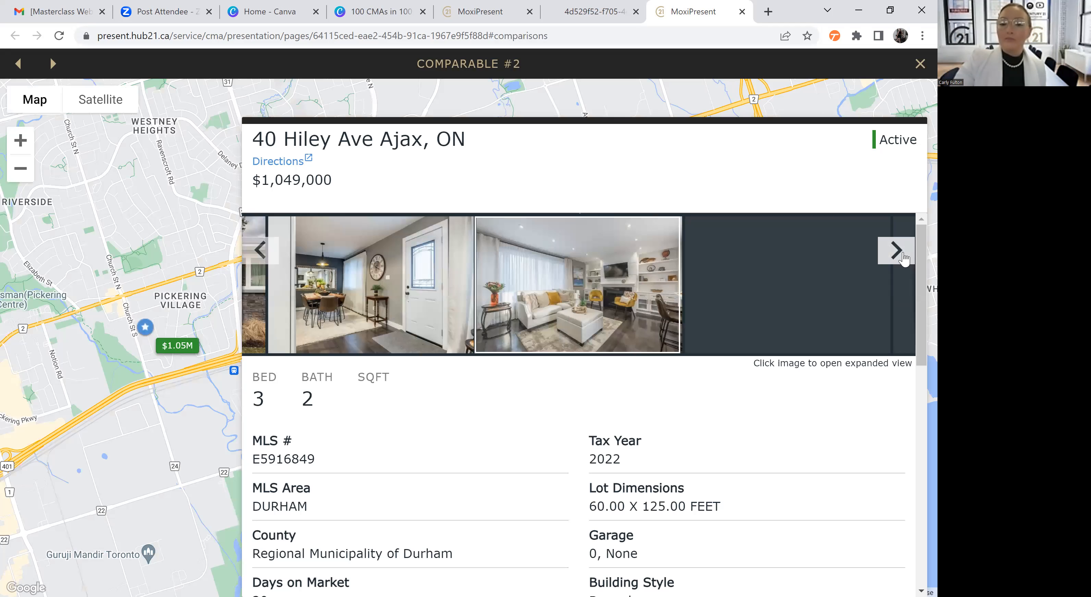
click(896, 251)
click(903, 258)
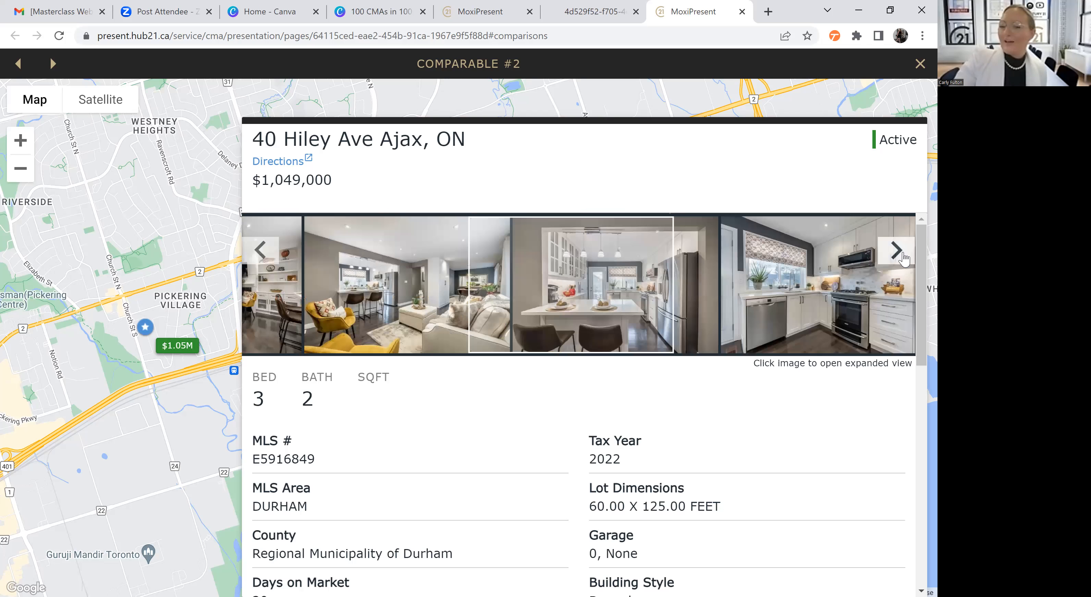
click(903, 258)
click(903, 258)
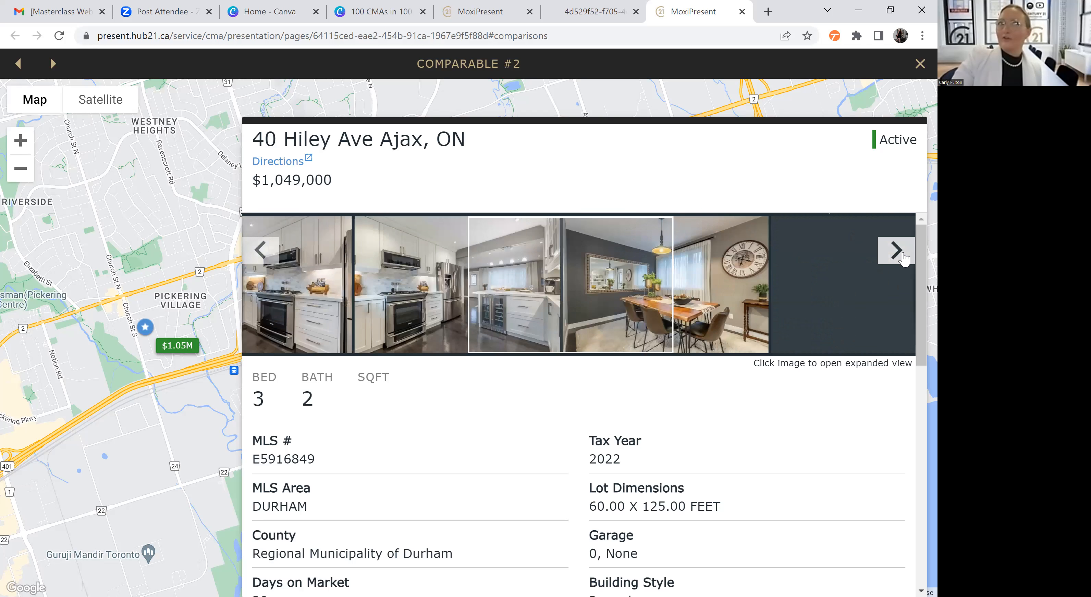
click(903, 257)
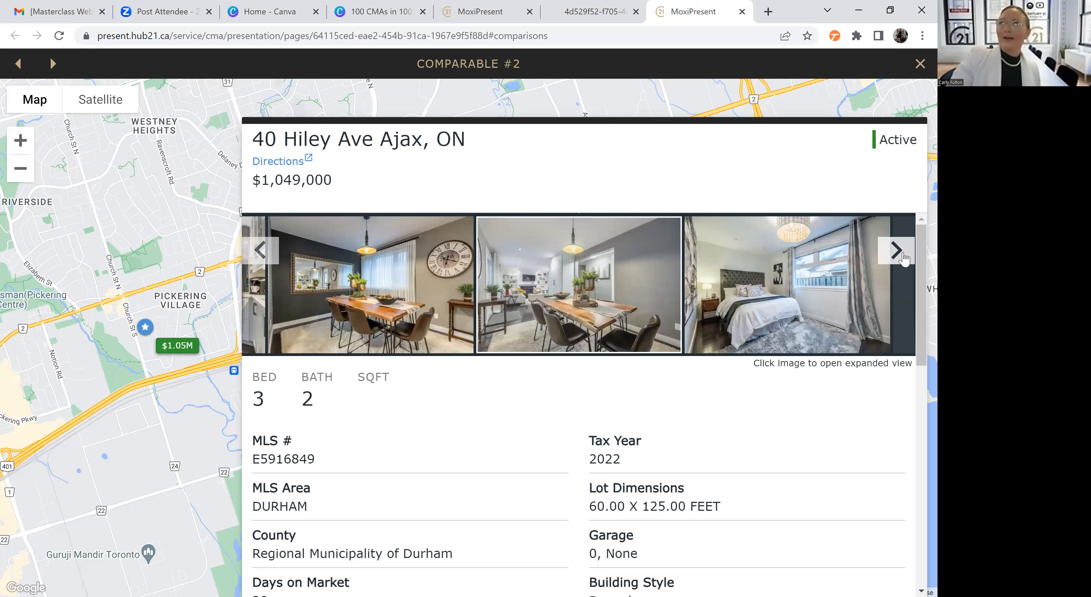
click(904, 257)
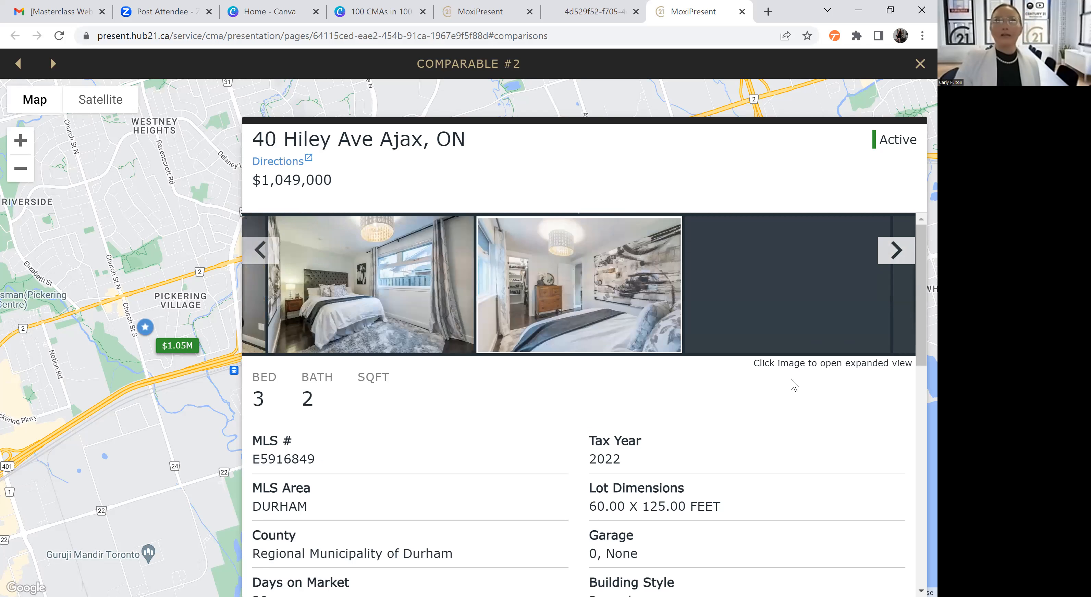
Read through Comparable #2's property information and close its listing details
scroll(794, 385, down, 6)
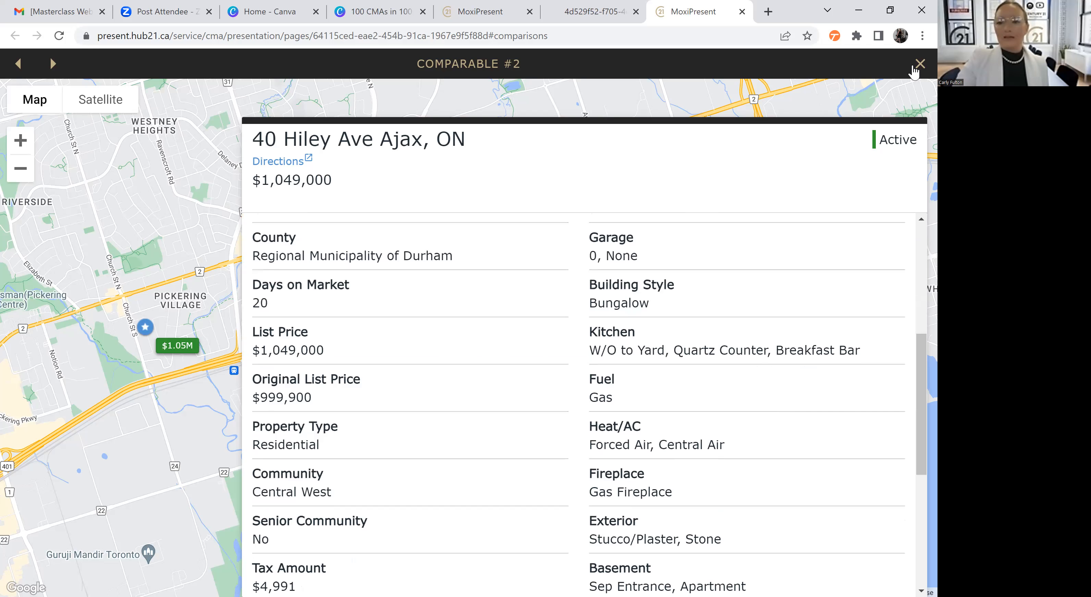
scroll(638, 305, down, 5)
scroll(638, 304, down, 1)
key(Escape)
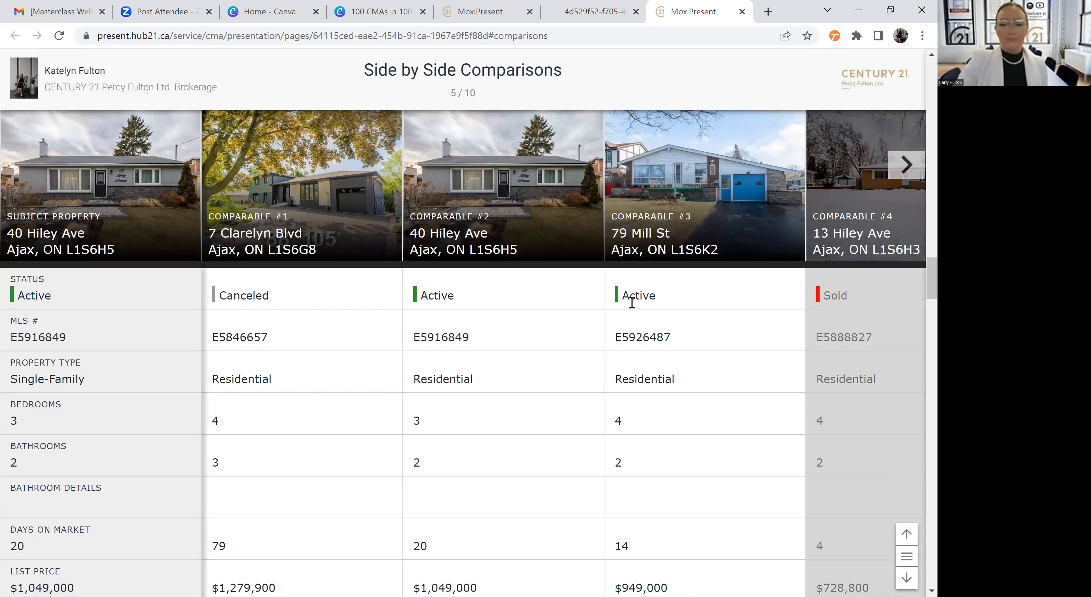
Review the remaining Side by Side Comparisons rows and the Status Comparisons page, continuing to the Listing Averages page
scroll(631, 302, down, 10)
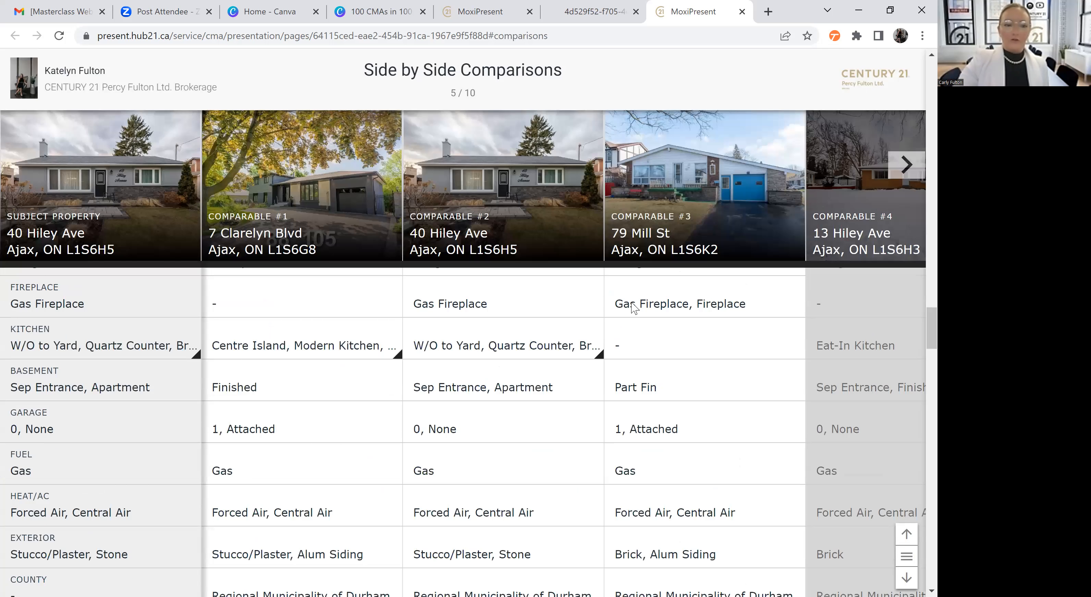
scroll(633, 308, down, 5)
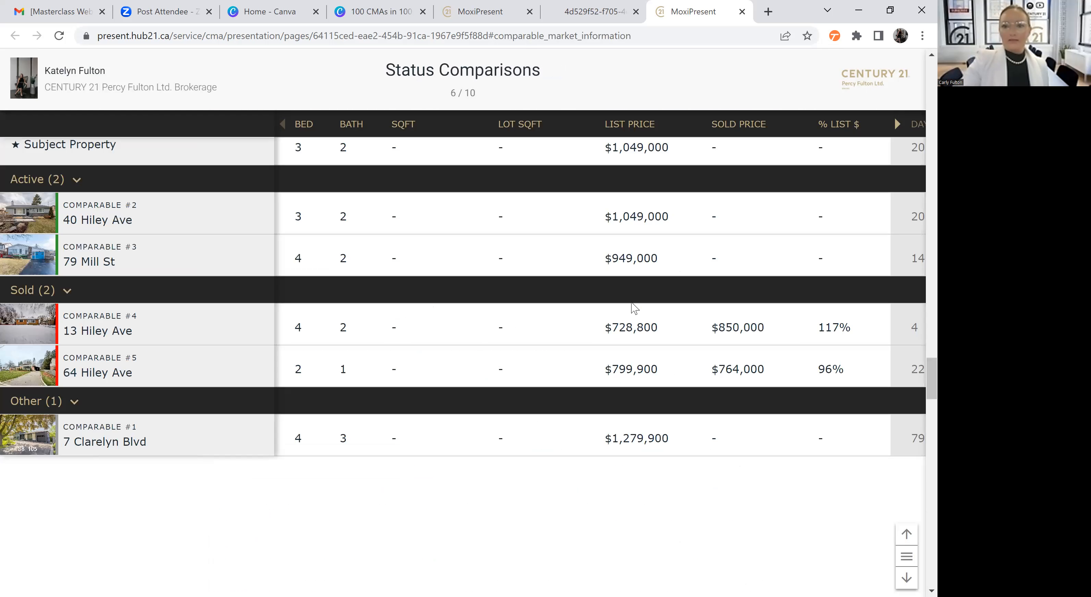
scroll(634, 308, down, 1)
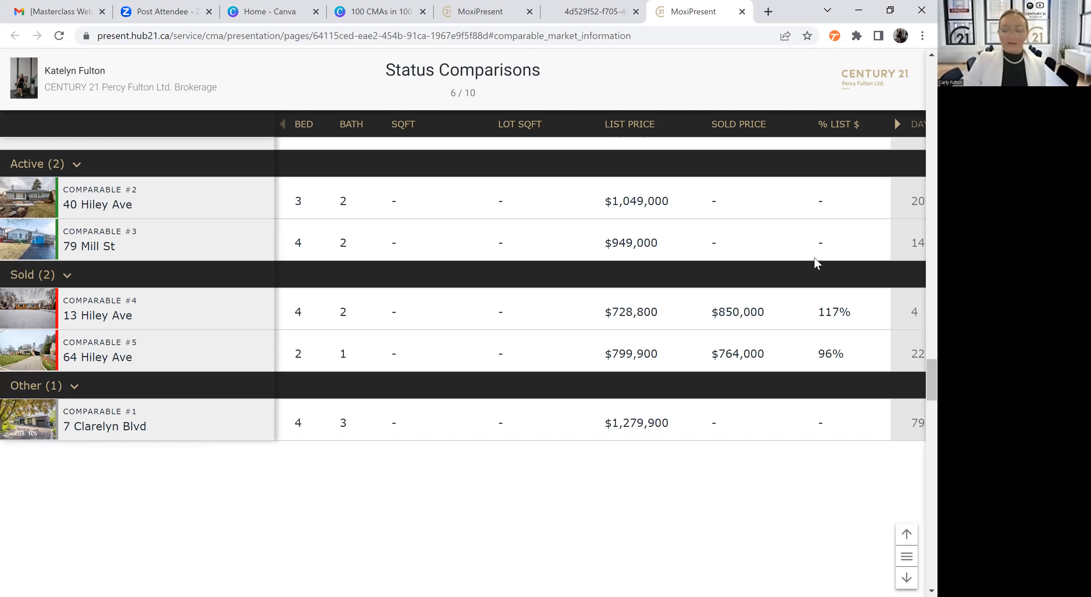
scroll(816, 264, down, 3)
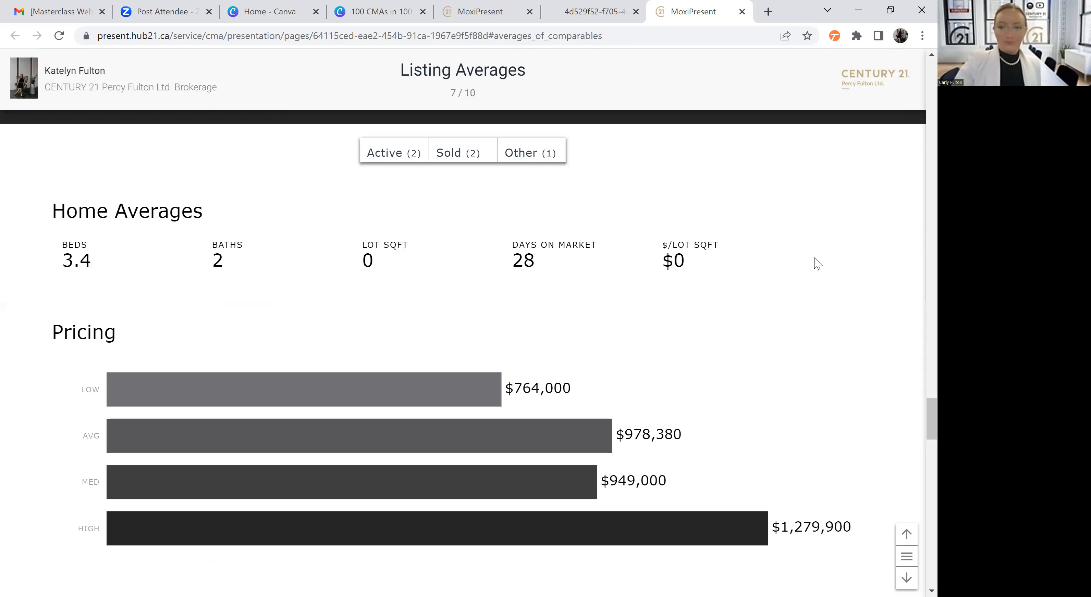